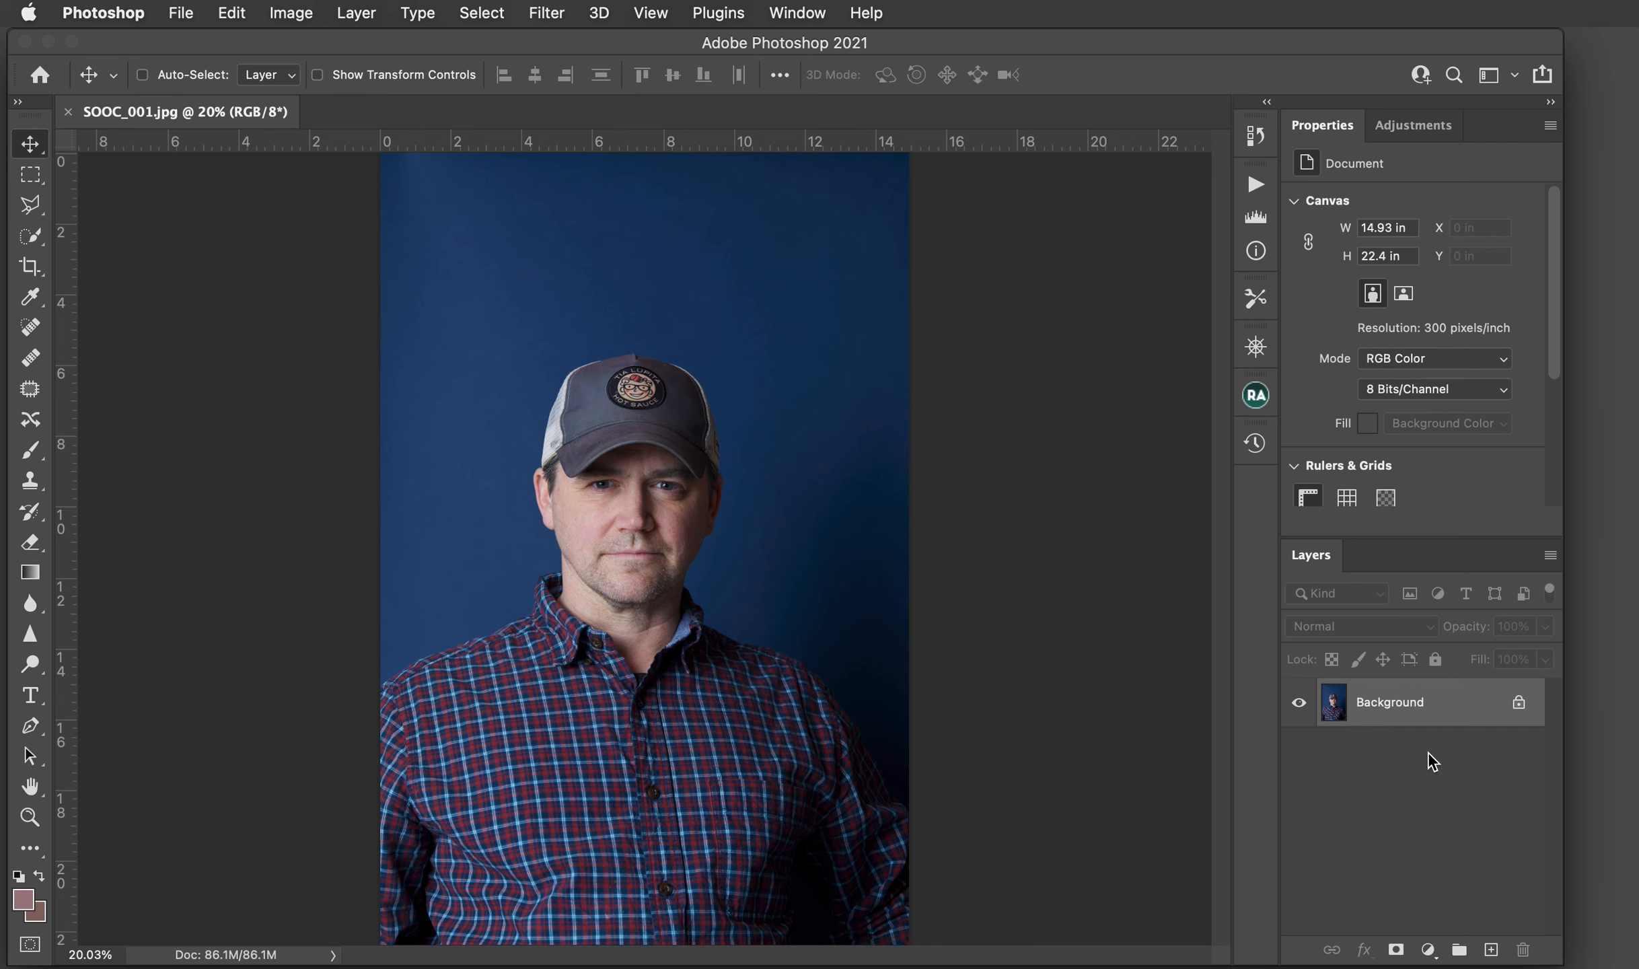
- Duplicate the Background layer and convert the copy to a Smart Object
left_click_drag(1447, 718, 1490, 947)
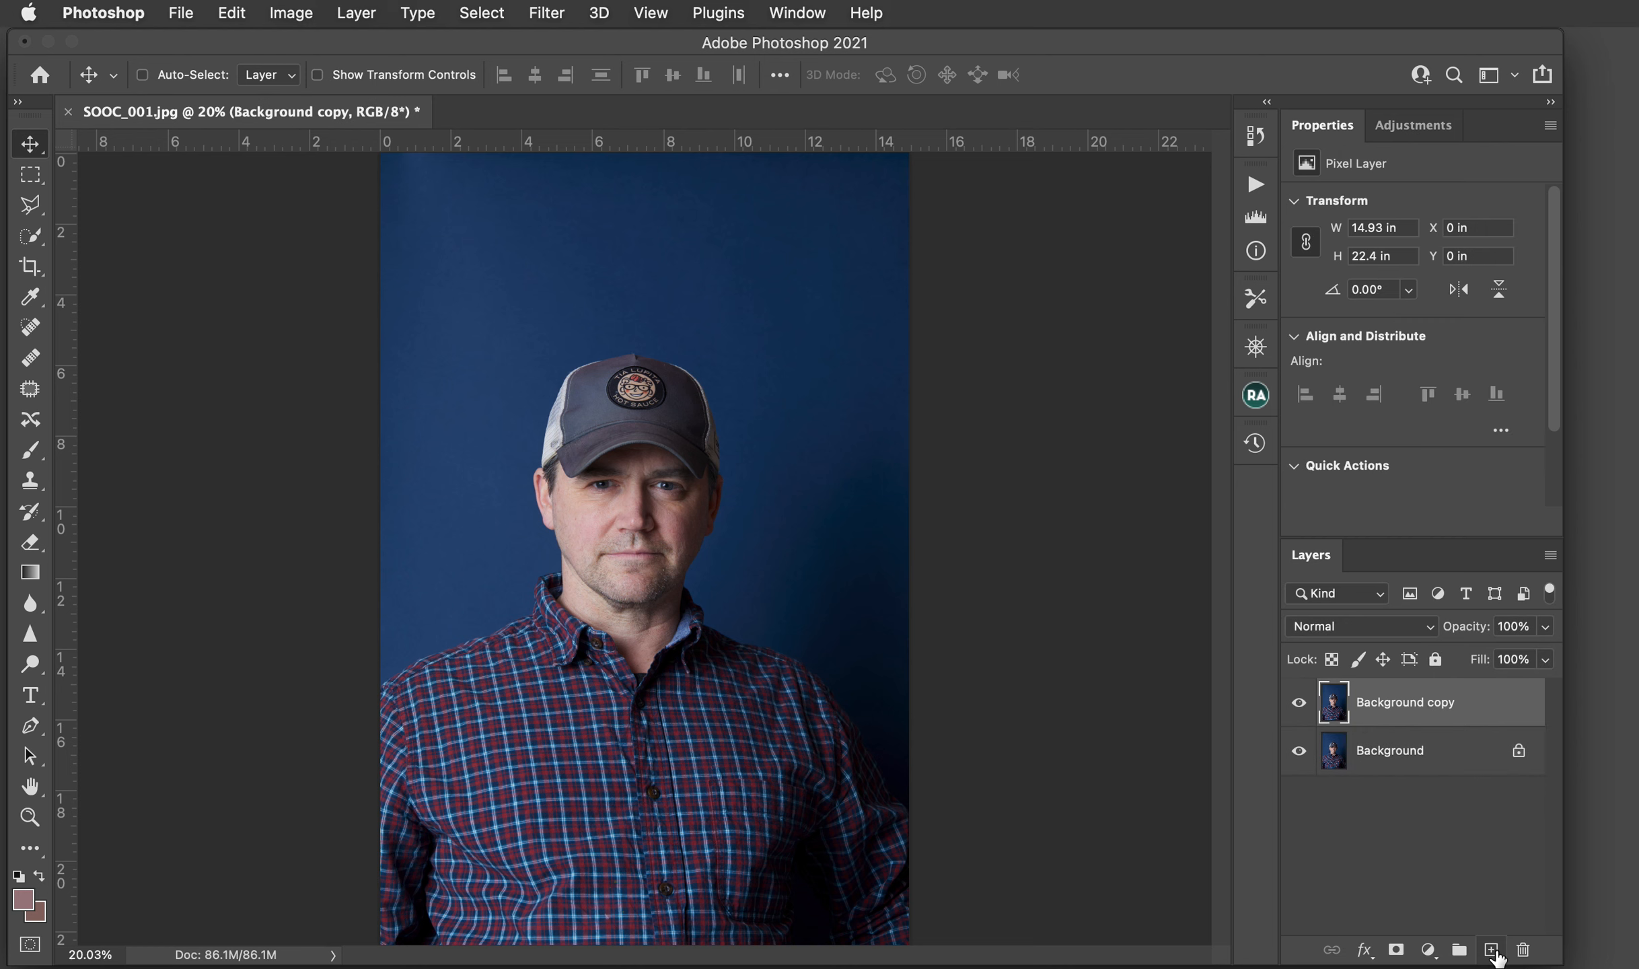
right_click(1410, 707)
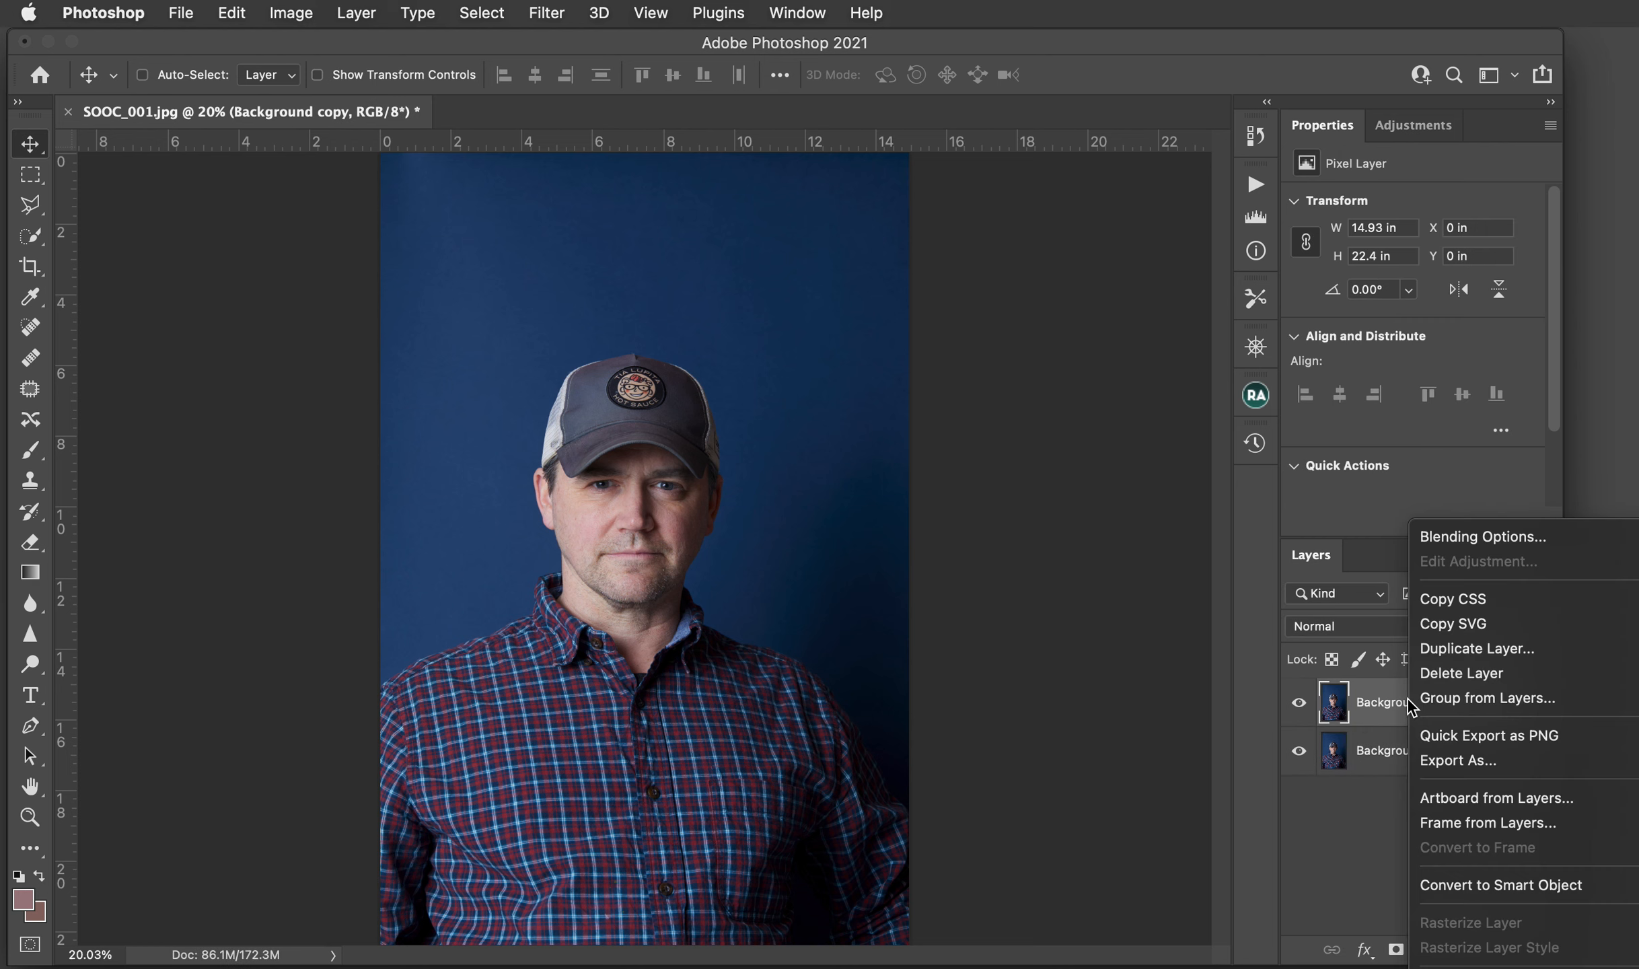
left_click(1491, 887)
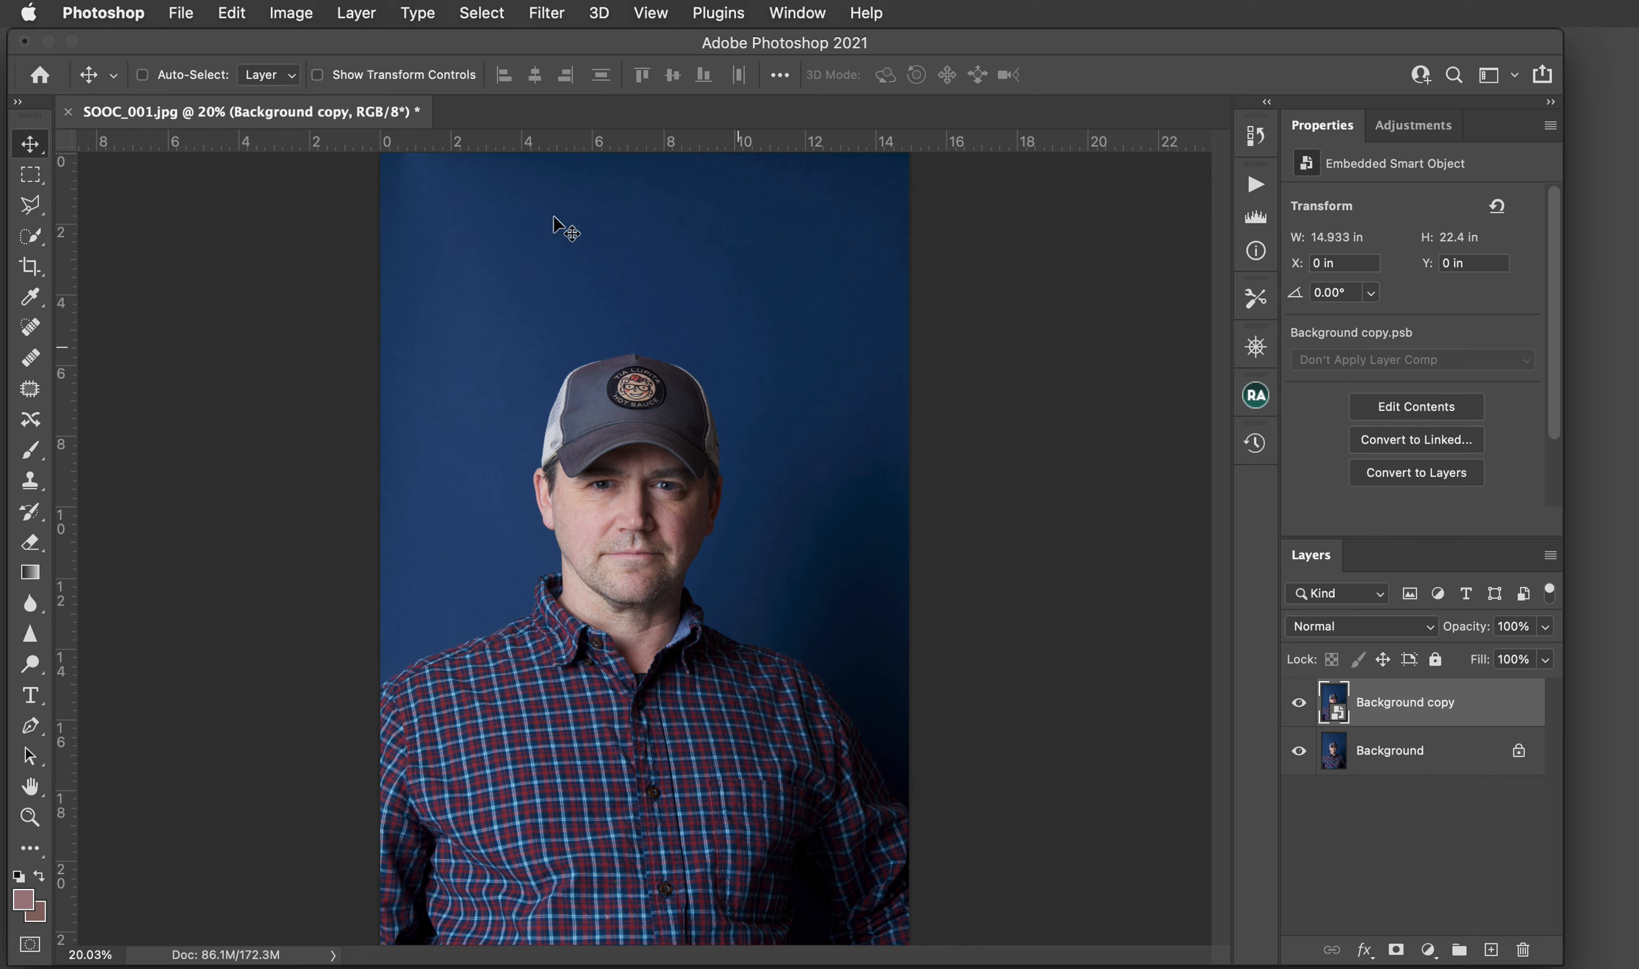
- Open the Camera Raw Filter on the Background copy layer and set the Temperature to -6
left_click(546, 13)
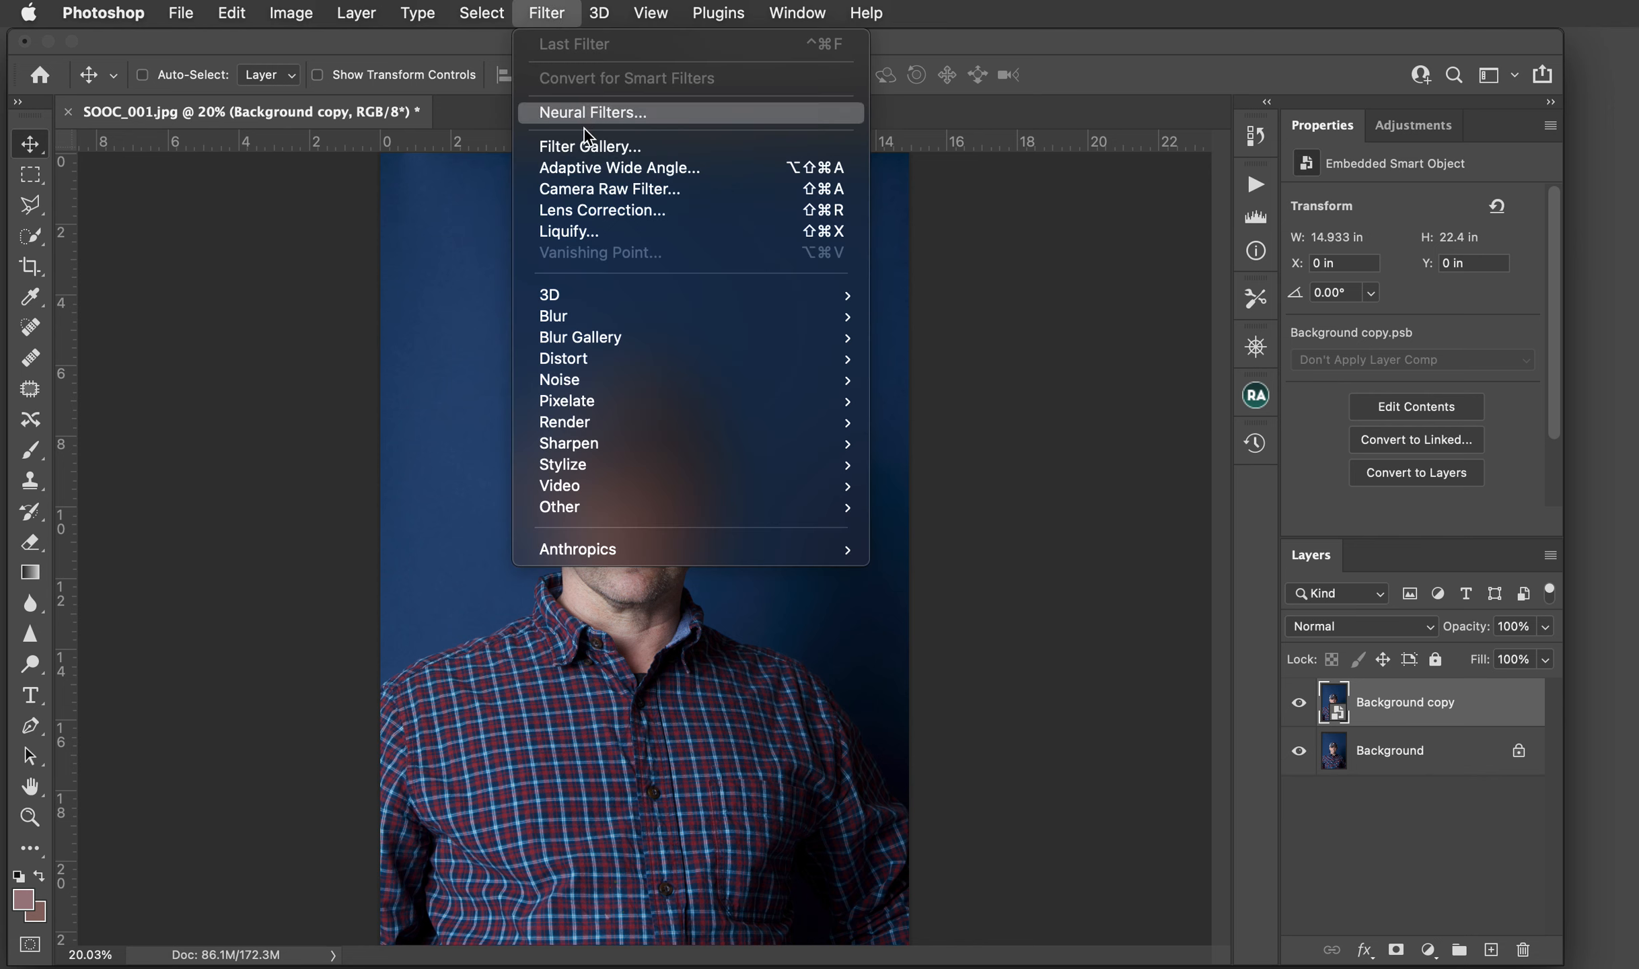
left_click(595, 189)
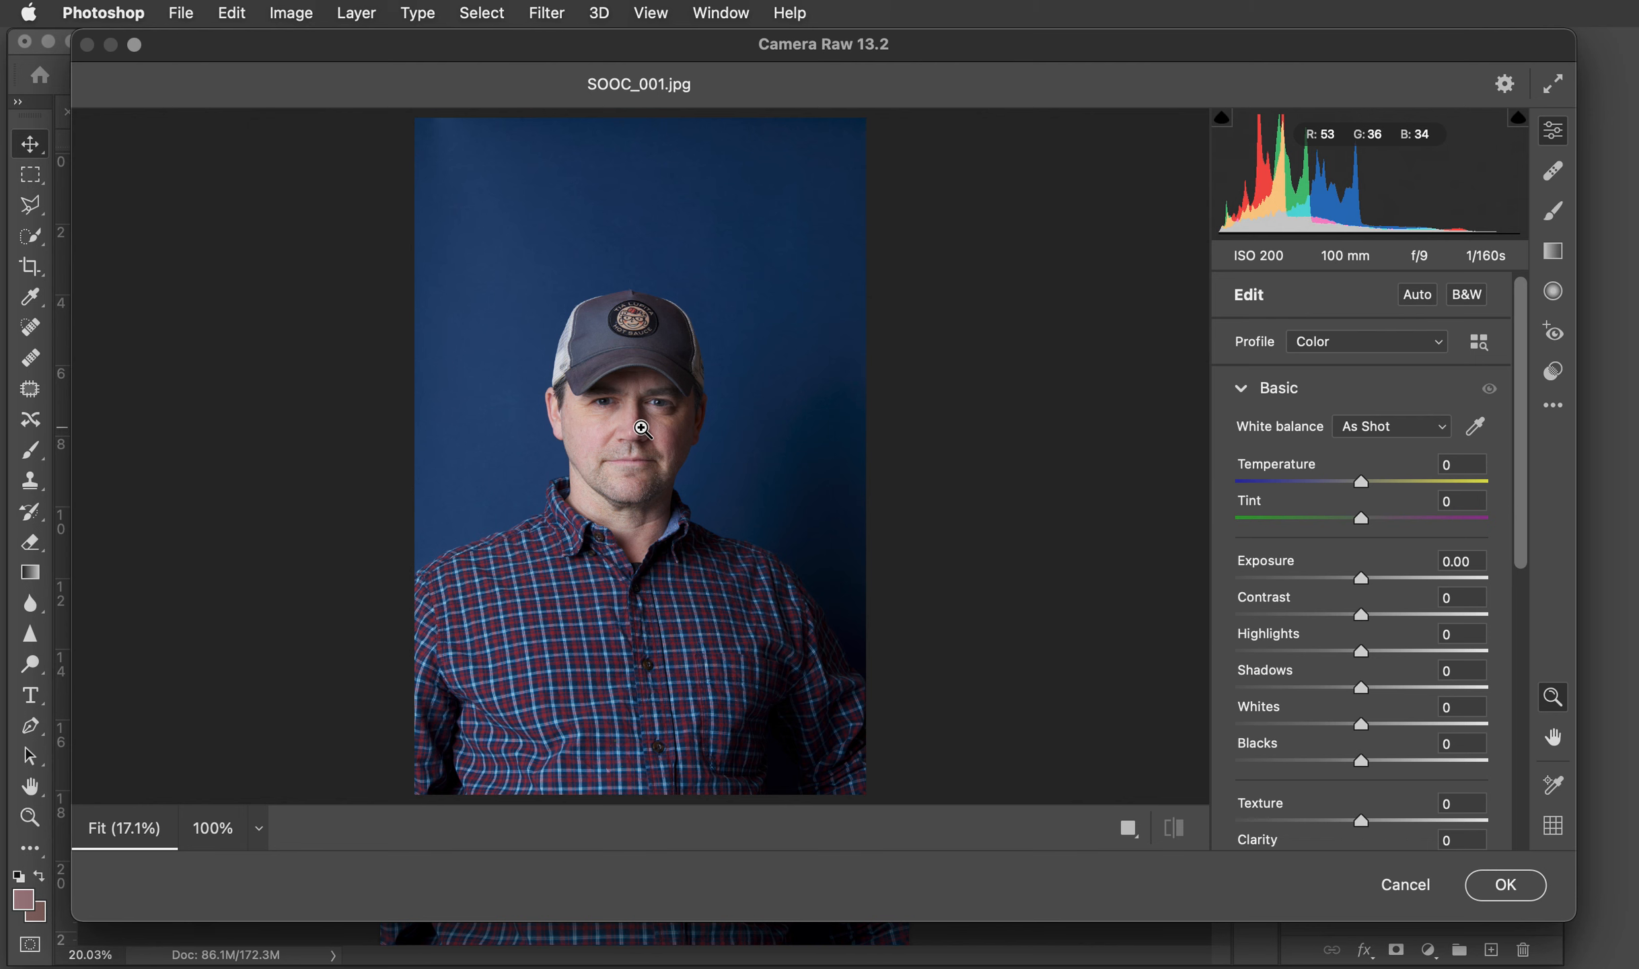
left_click_drag(641, 428, 642, 427)
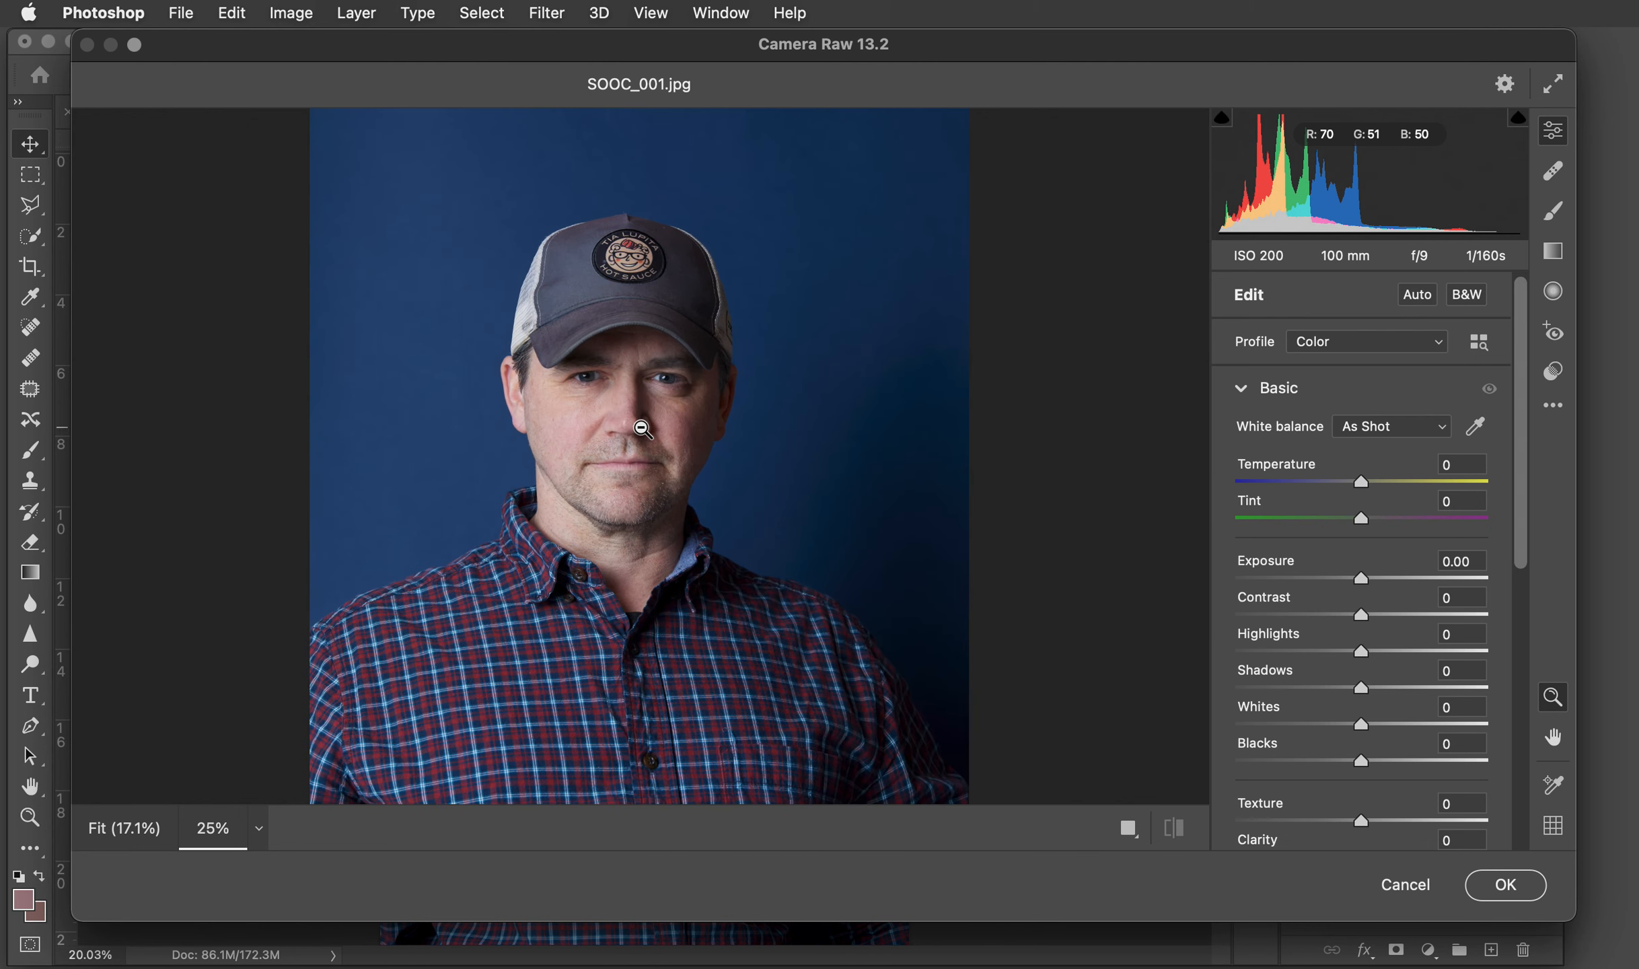
left_click(642, 427)
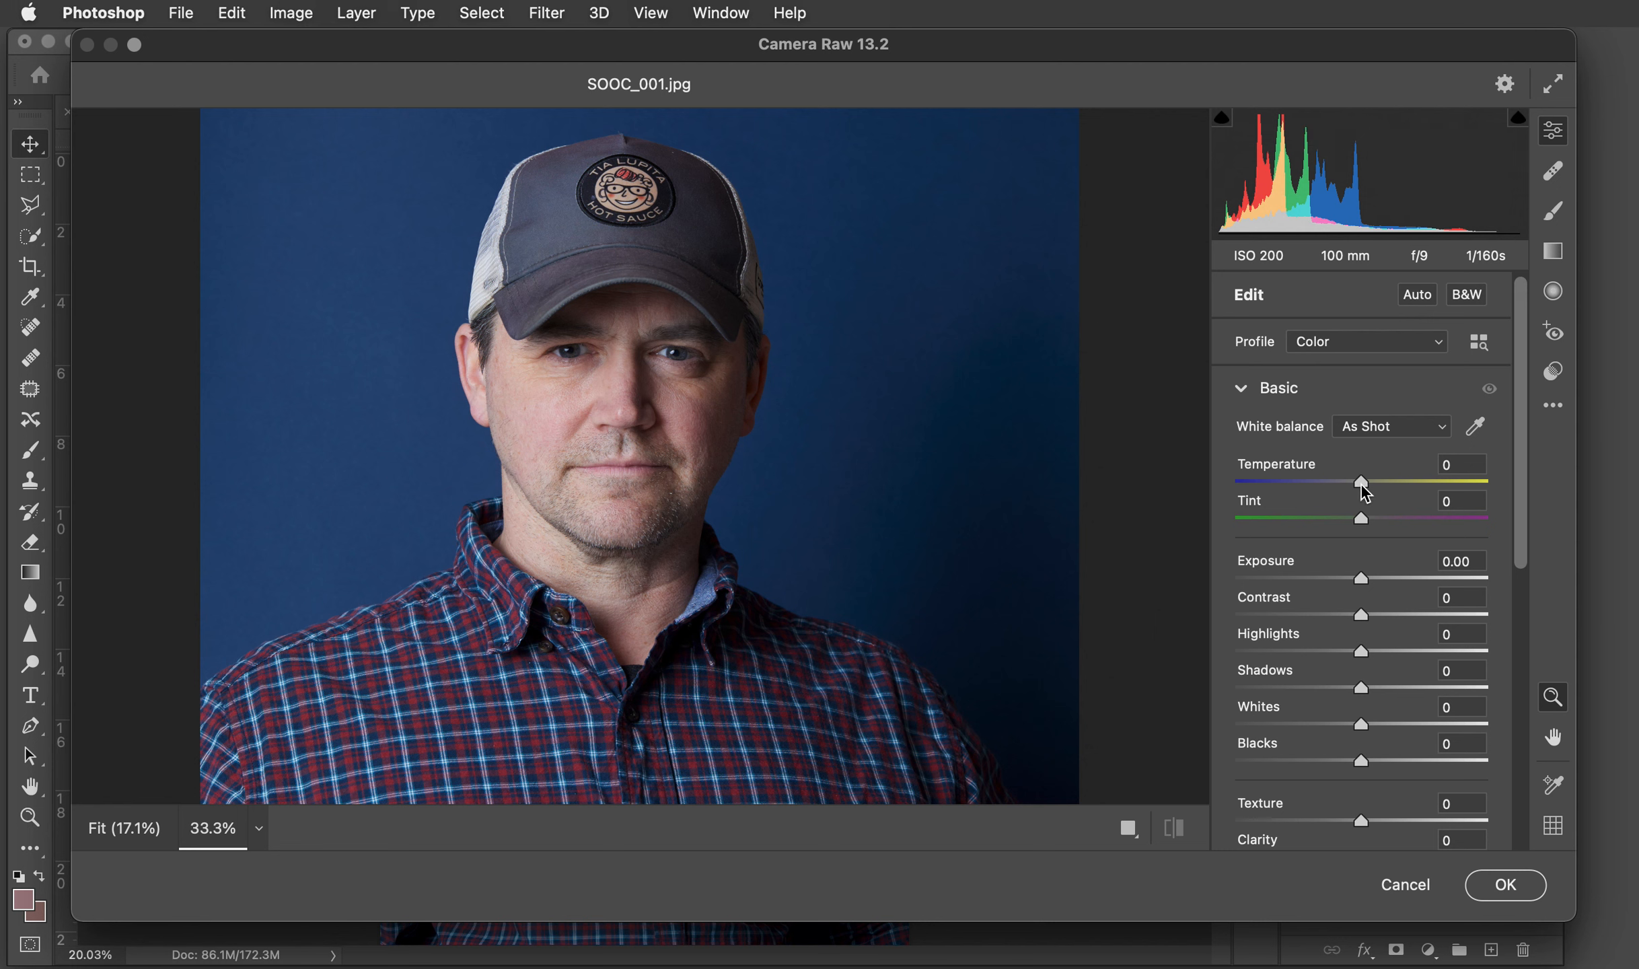
left_click_drag(1359, 484, 1390, 494)
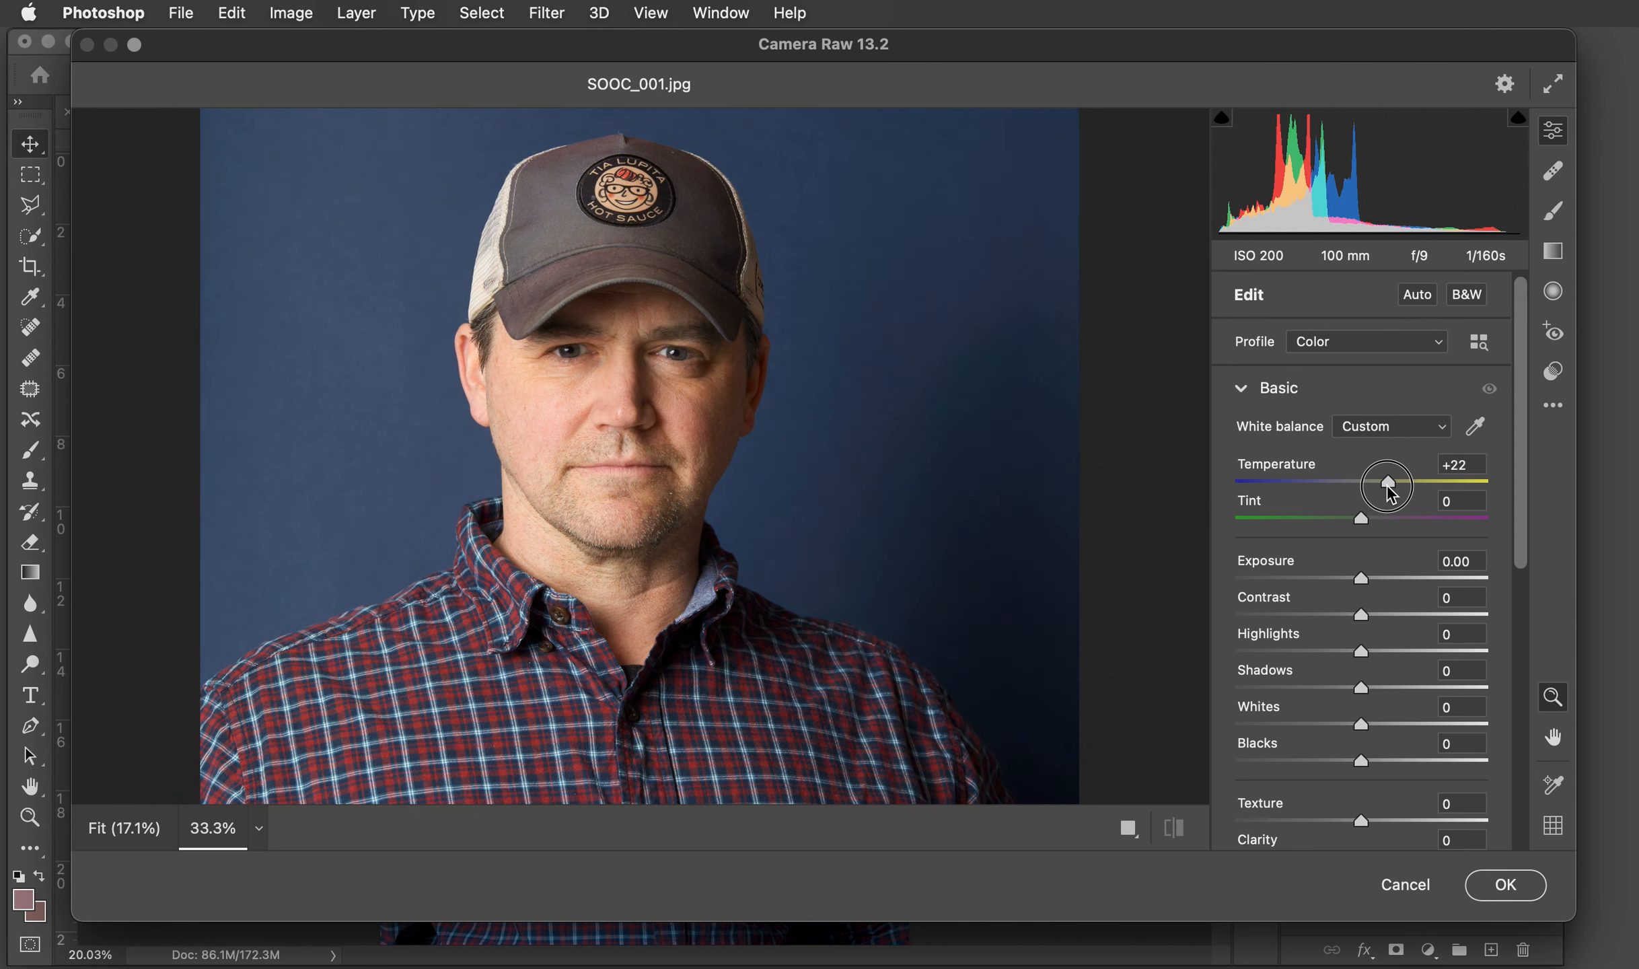
mouse_move(1390, 493)
left_mouse_down()
mouse_move(1329, 493)
mouse_move(1361, 496)
left_mouse_up()
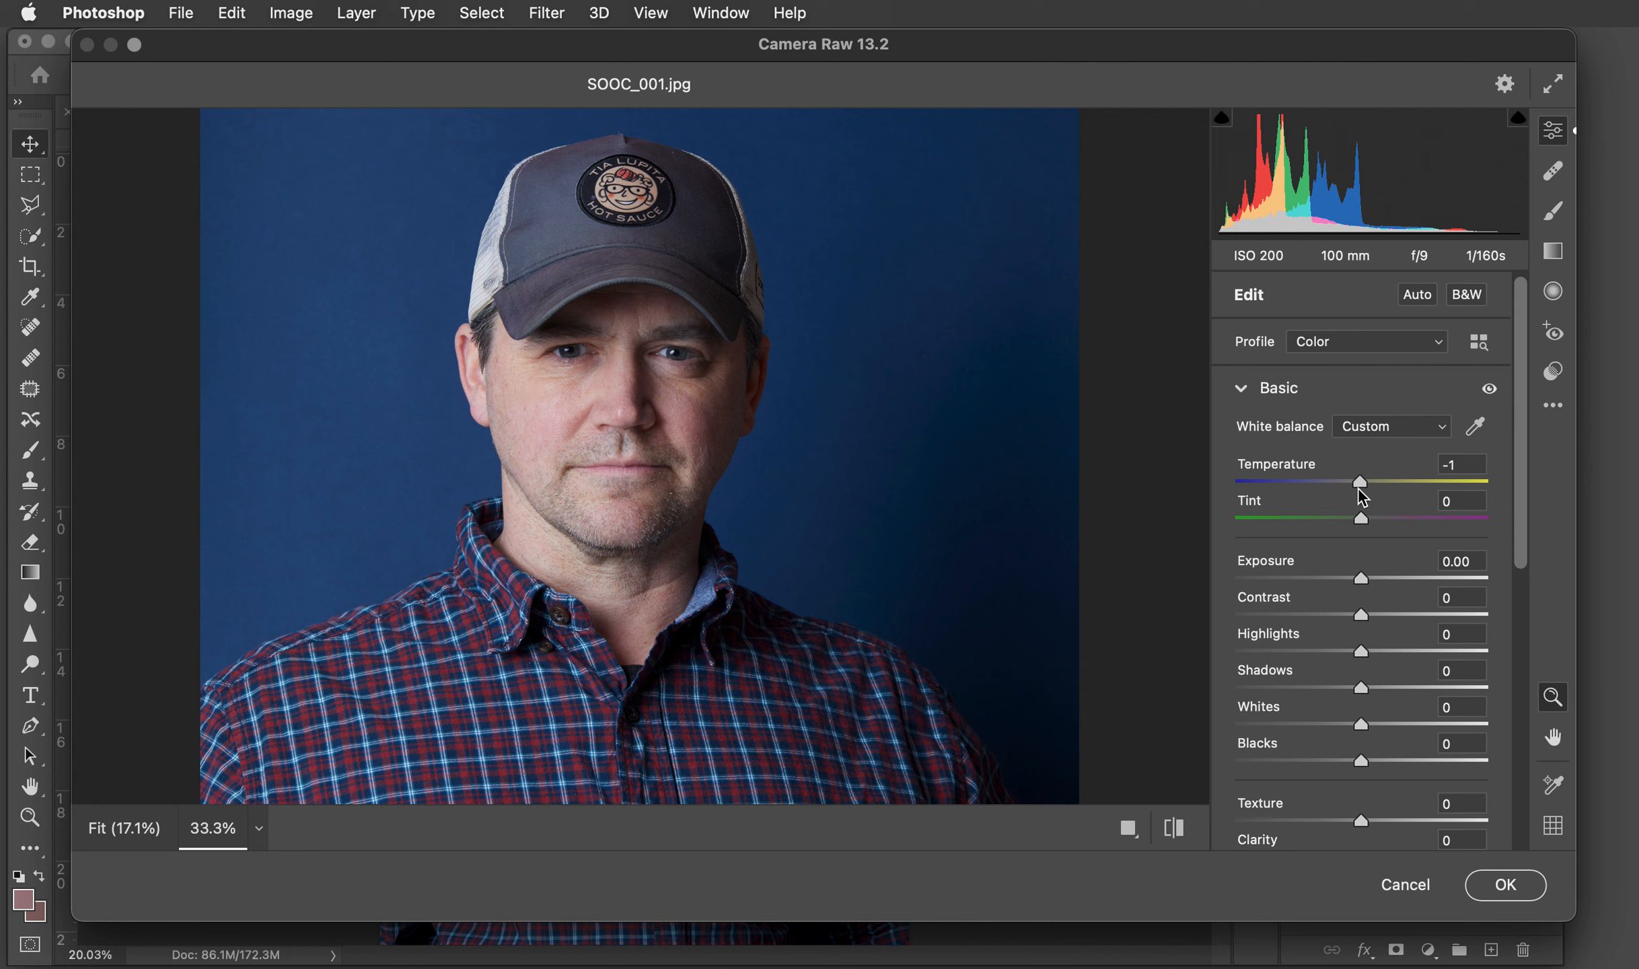
left_click_drag(1359, 491, 1357, 484)
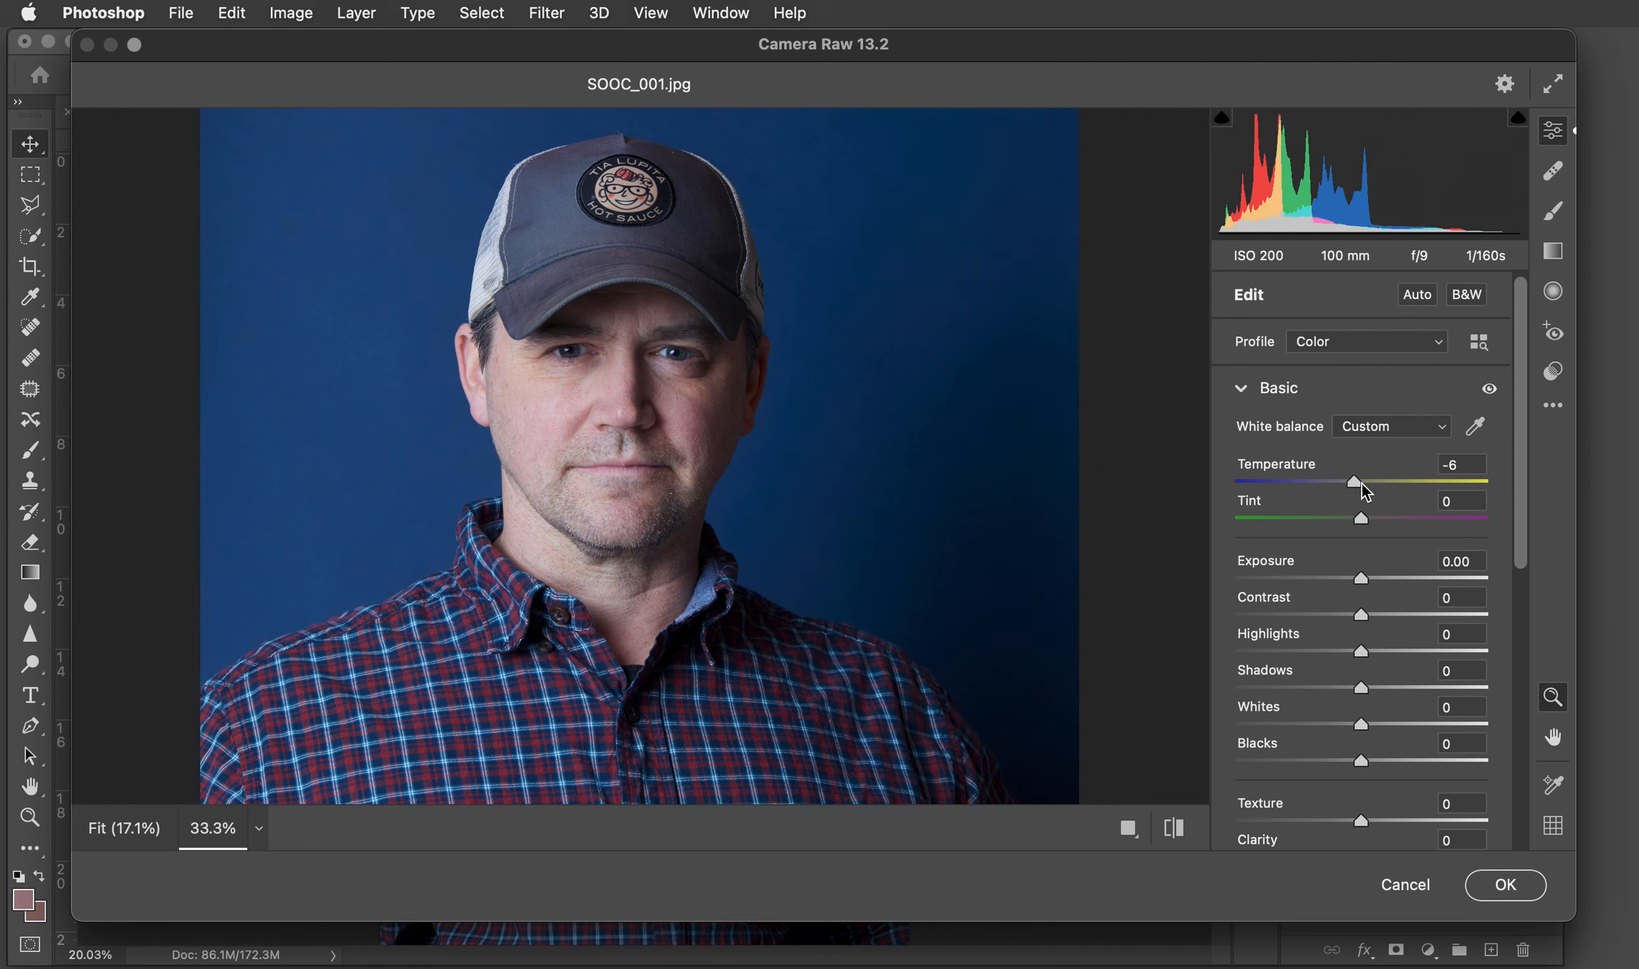
- Raise the Saturation to +9 and fine-tune the Temperature to -5
left_click_drag(1519, 505, 1514, 661)
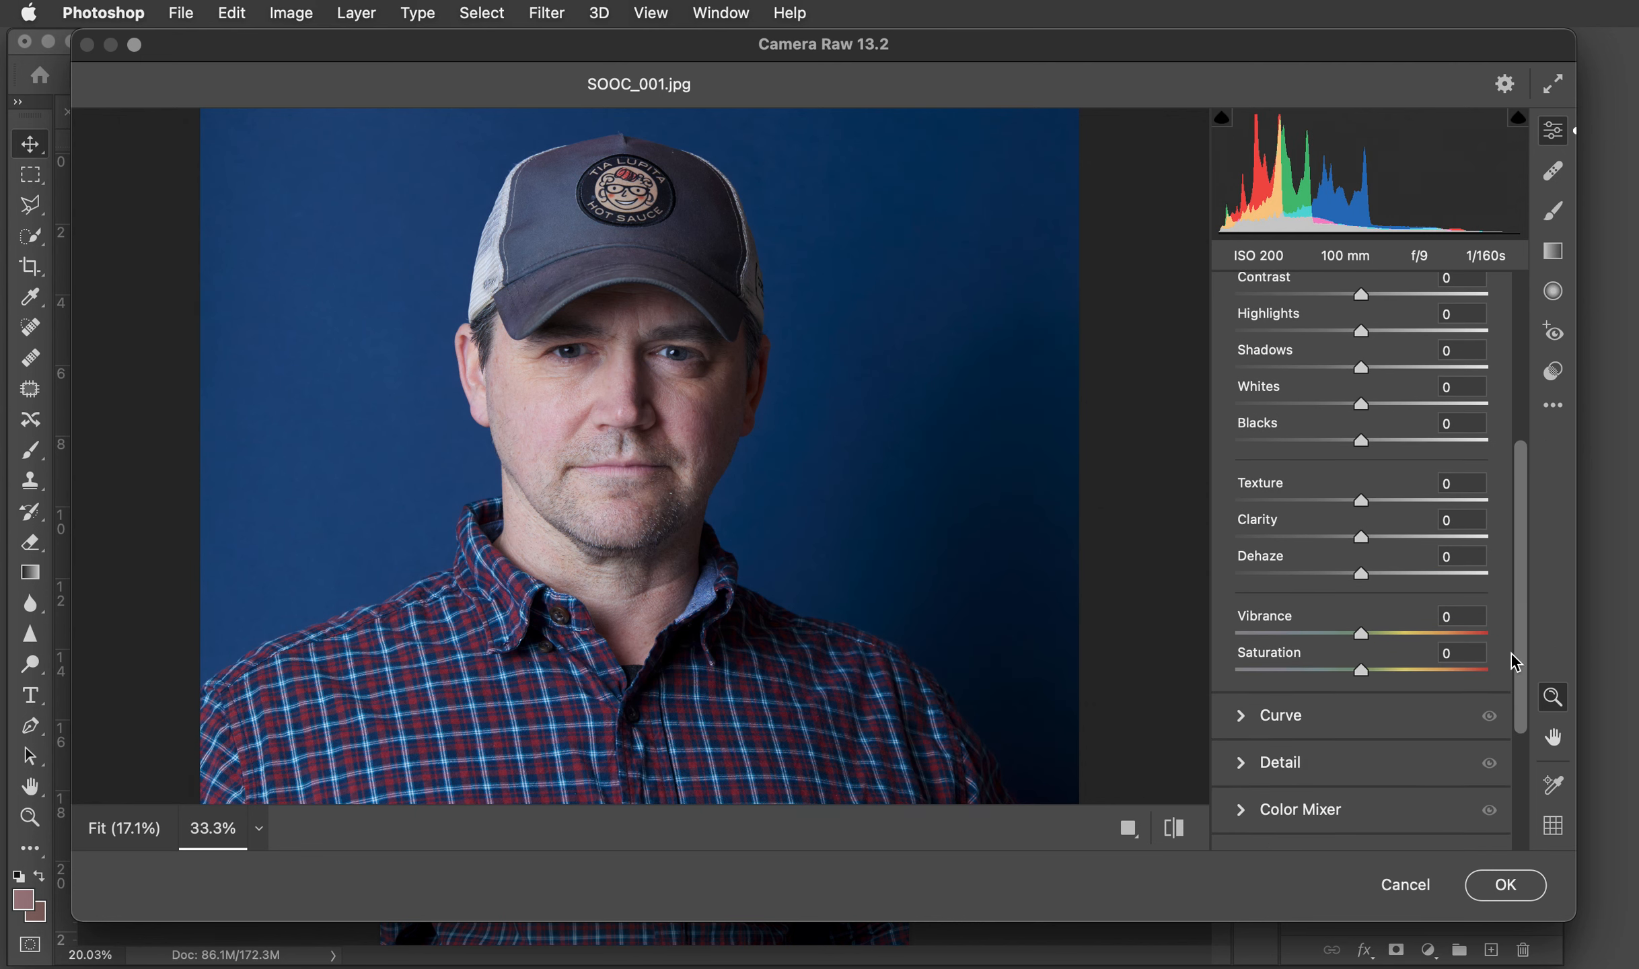
left_click_drag(1361, 675, 1379, 681)
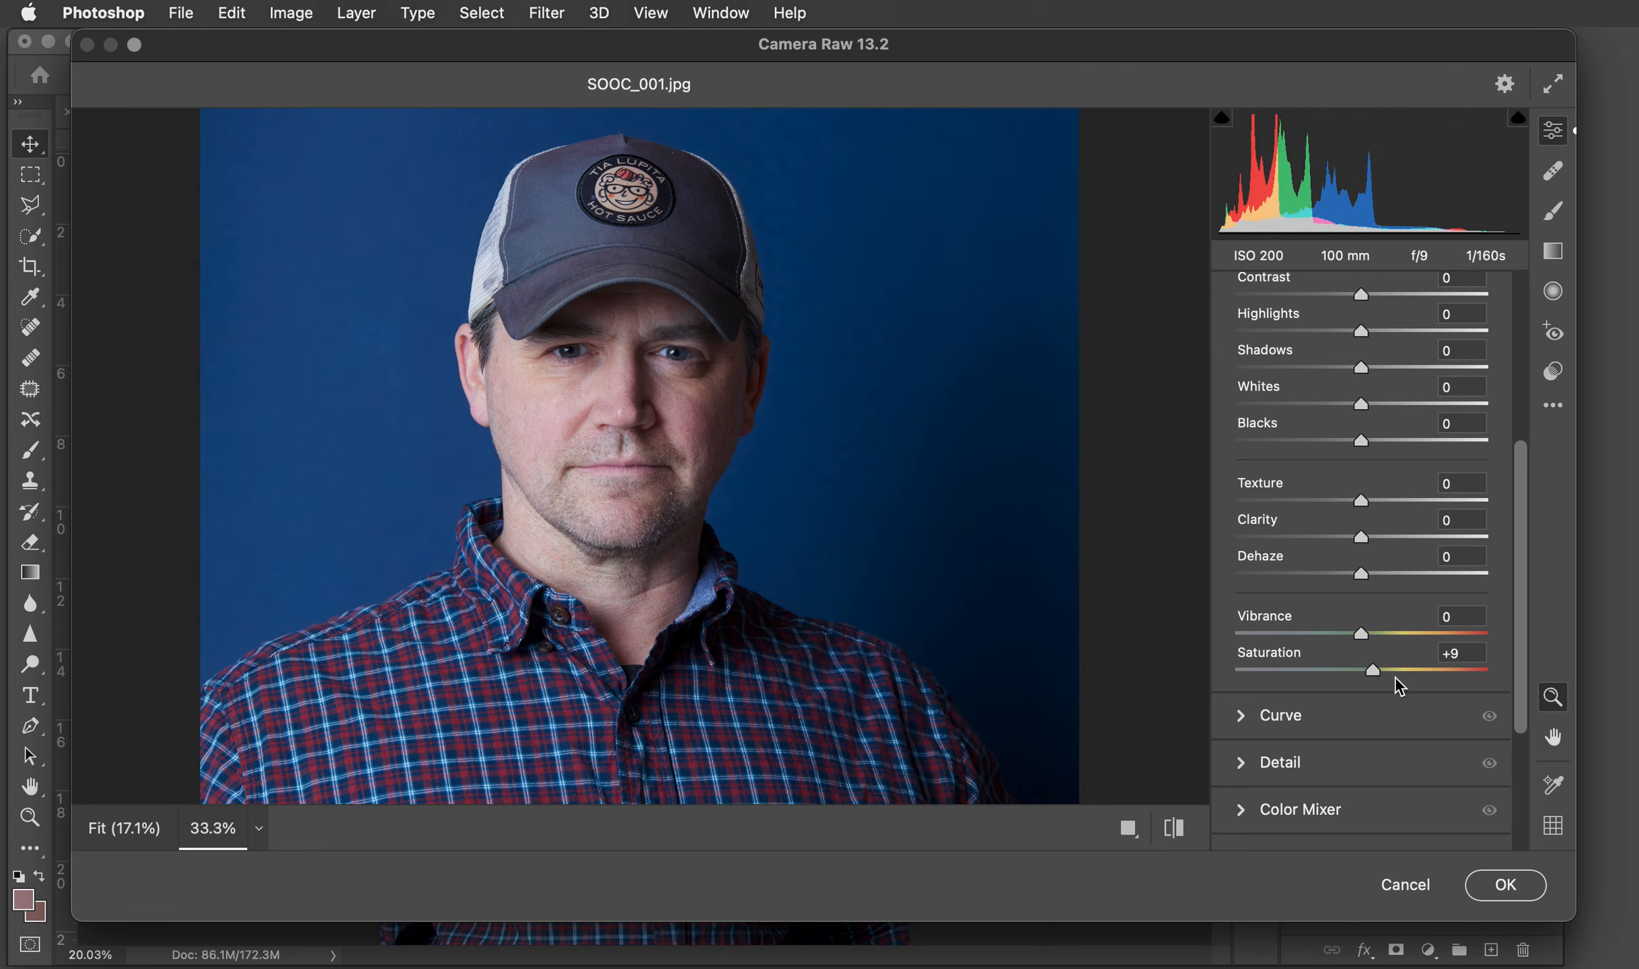
left_click_drag(1521, 707, 1522, 630)
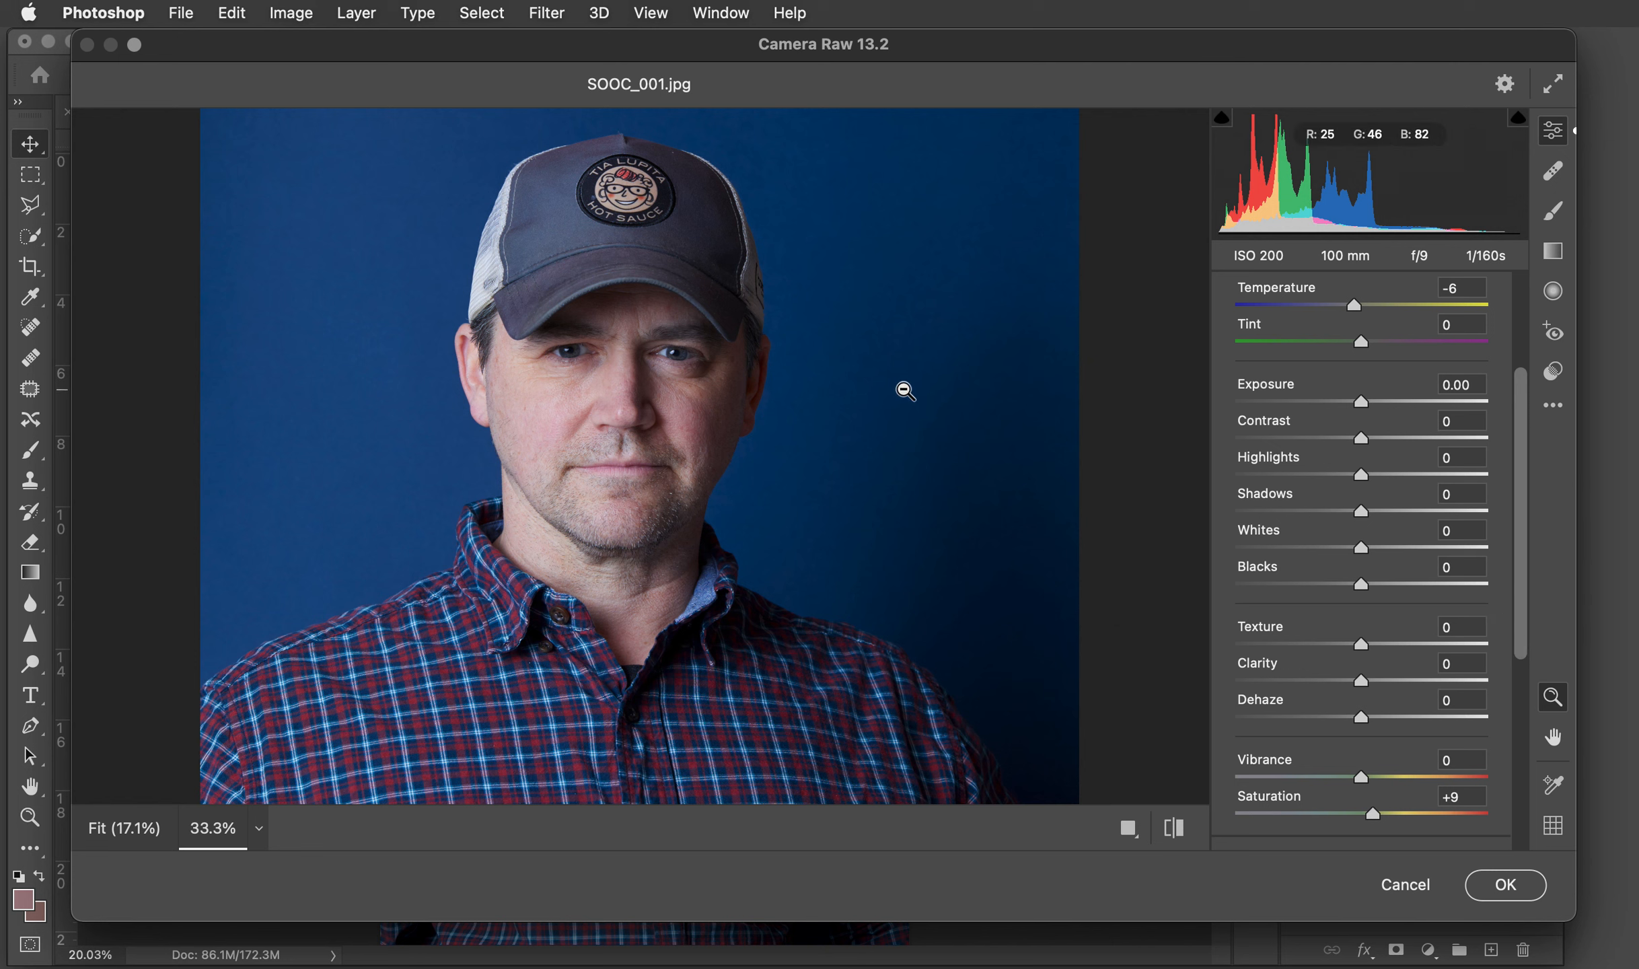
left_click(1353, 307)
left_click_drag(1353, 306, 1355, 307)
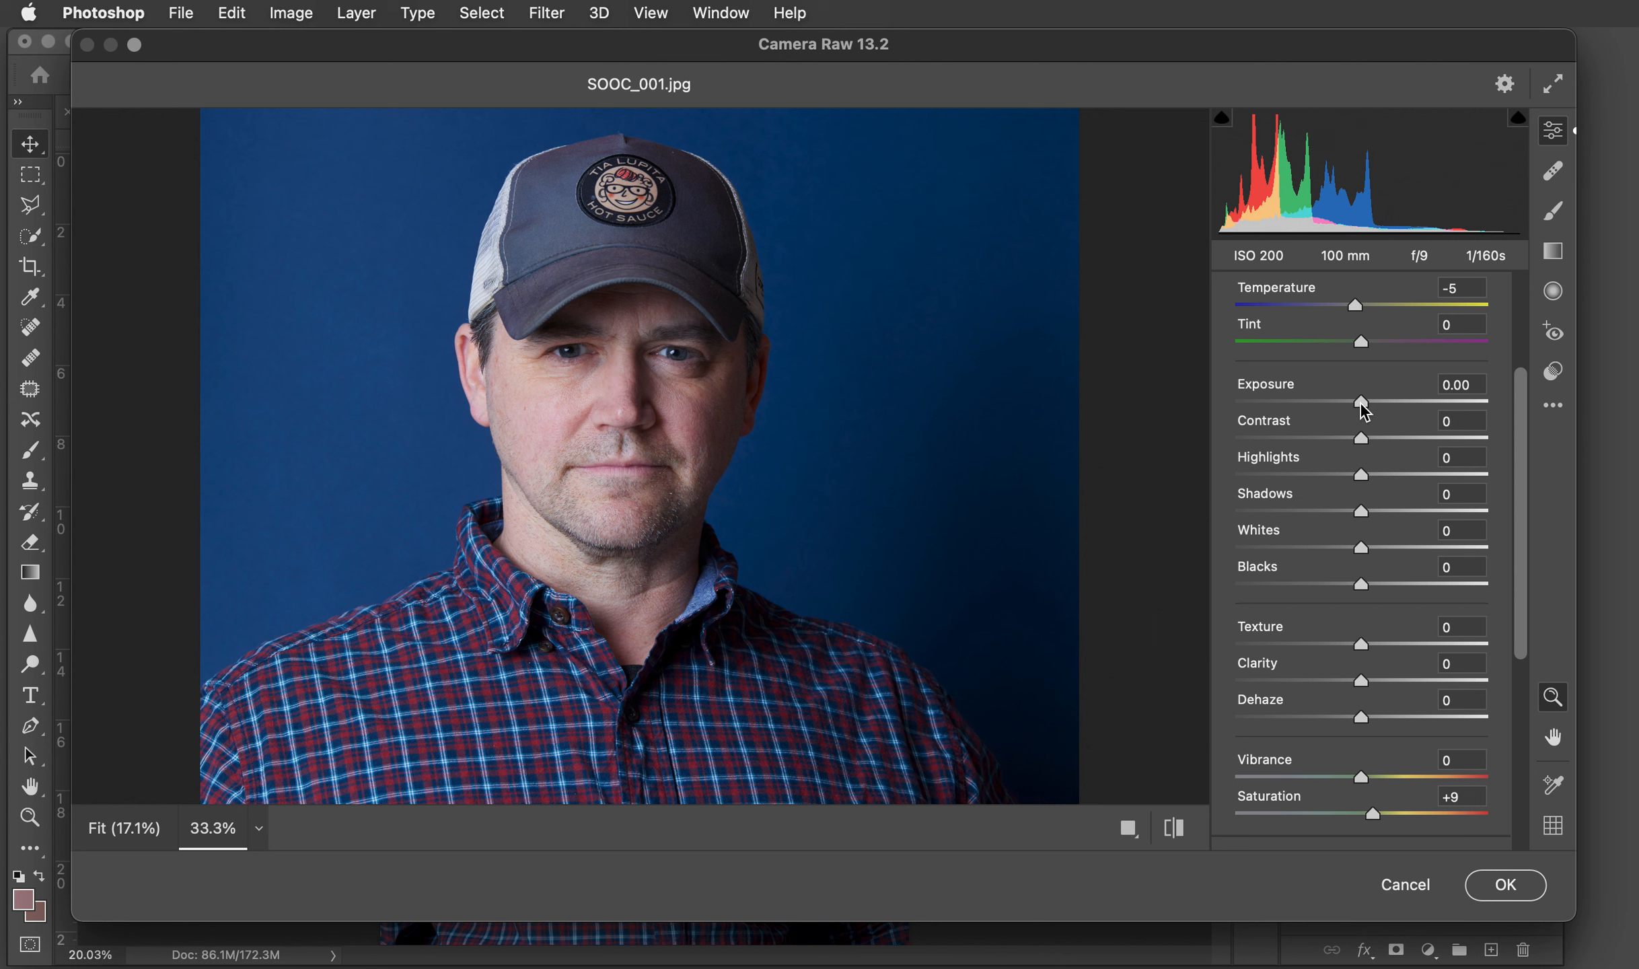
- Set the Exposure to +0.25, Contrast to +1, Highlights to +5 and Shadows to -20
left_click_drag(1364, 410, 1377, 411)
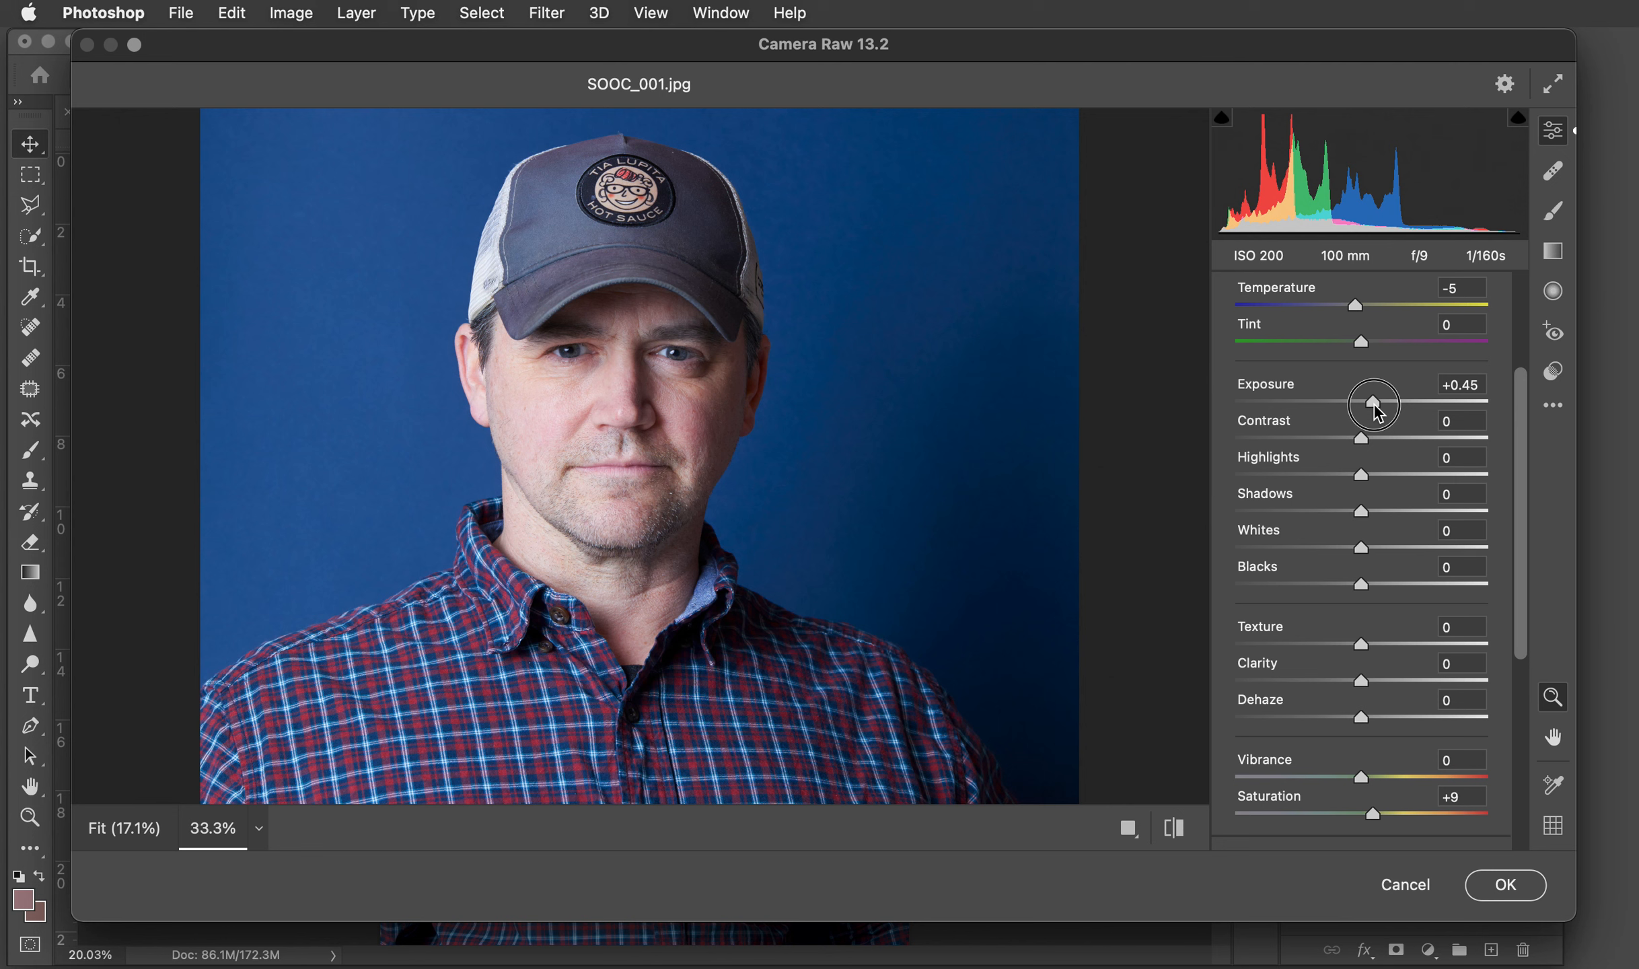
mouse_move(1377, 411)
left_mouse_down()
mouse_move(1355, 410)
mouse_move(1371, 411)
left_mouse_up()
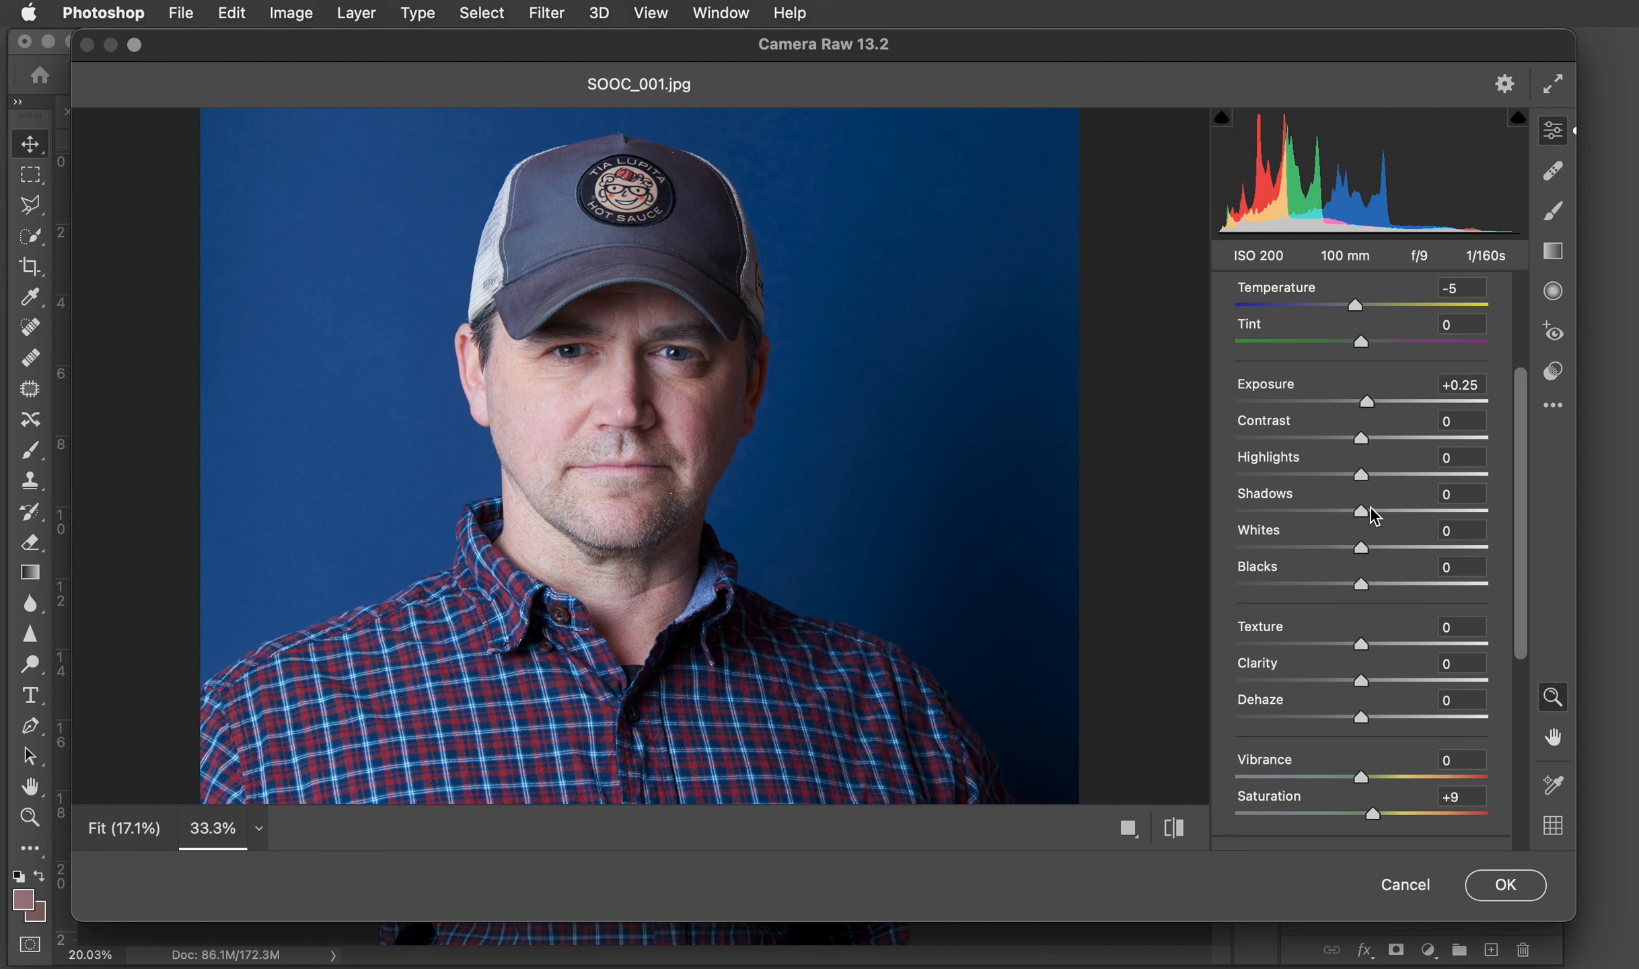
mouse_move(1364, 444)
left_mouse_down()
mouse_move(1410, 442)
mouse_move(1321, 440)
mouse_move(1405, 442)
mouse_move(1361, 440)
left_mouse_up()
left_click_drag(1361, 517, 1371, 479)
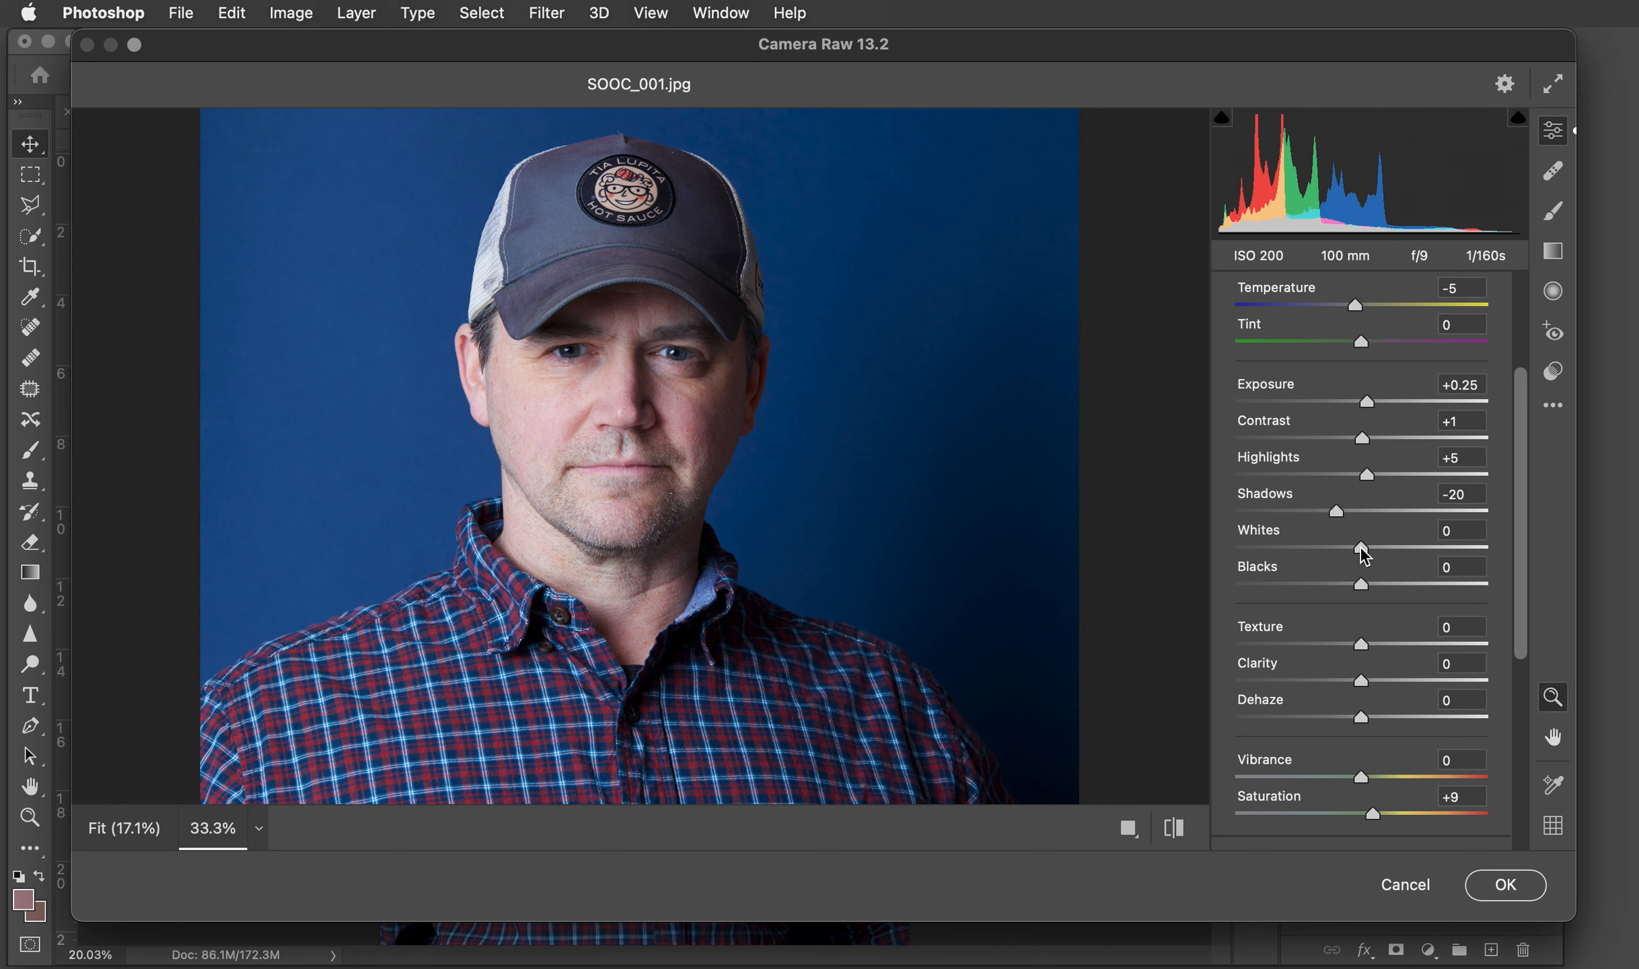
- Set Whites to +15 and Blacks to -3 using the clipping preview, and apply the Camera Raw Filter
key("alt")
left_click(1364, 555, "alt")
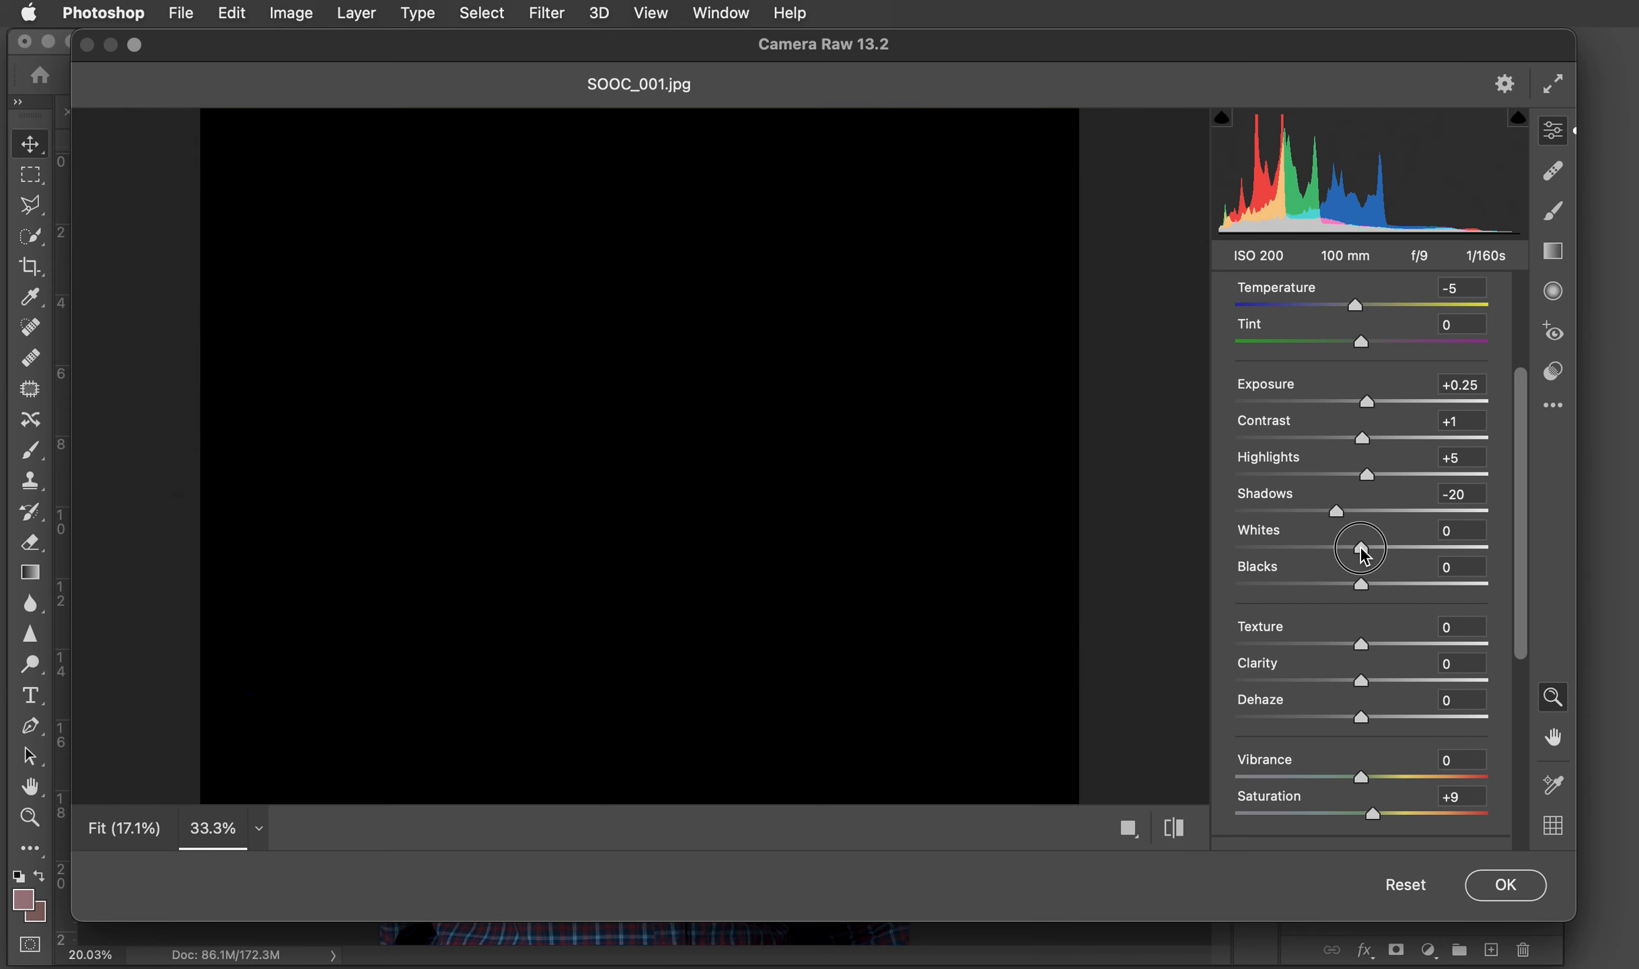
mouse_move(1364, 555)
left_mouse_down()
mouse_move(1421, 553)
mouse_move(1381, 553)
left_mouse_up()
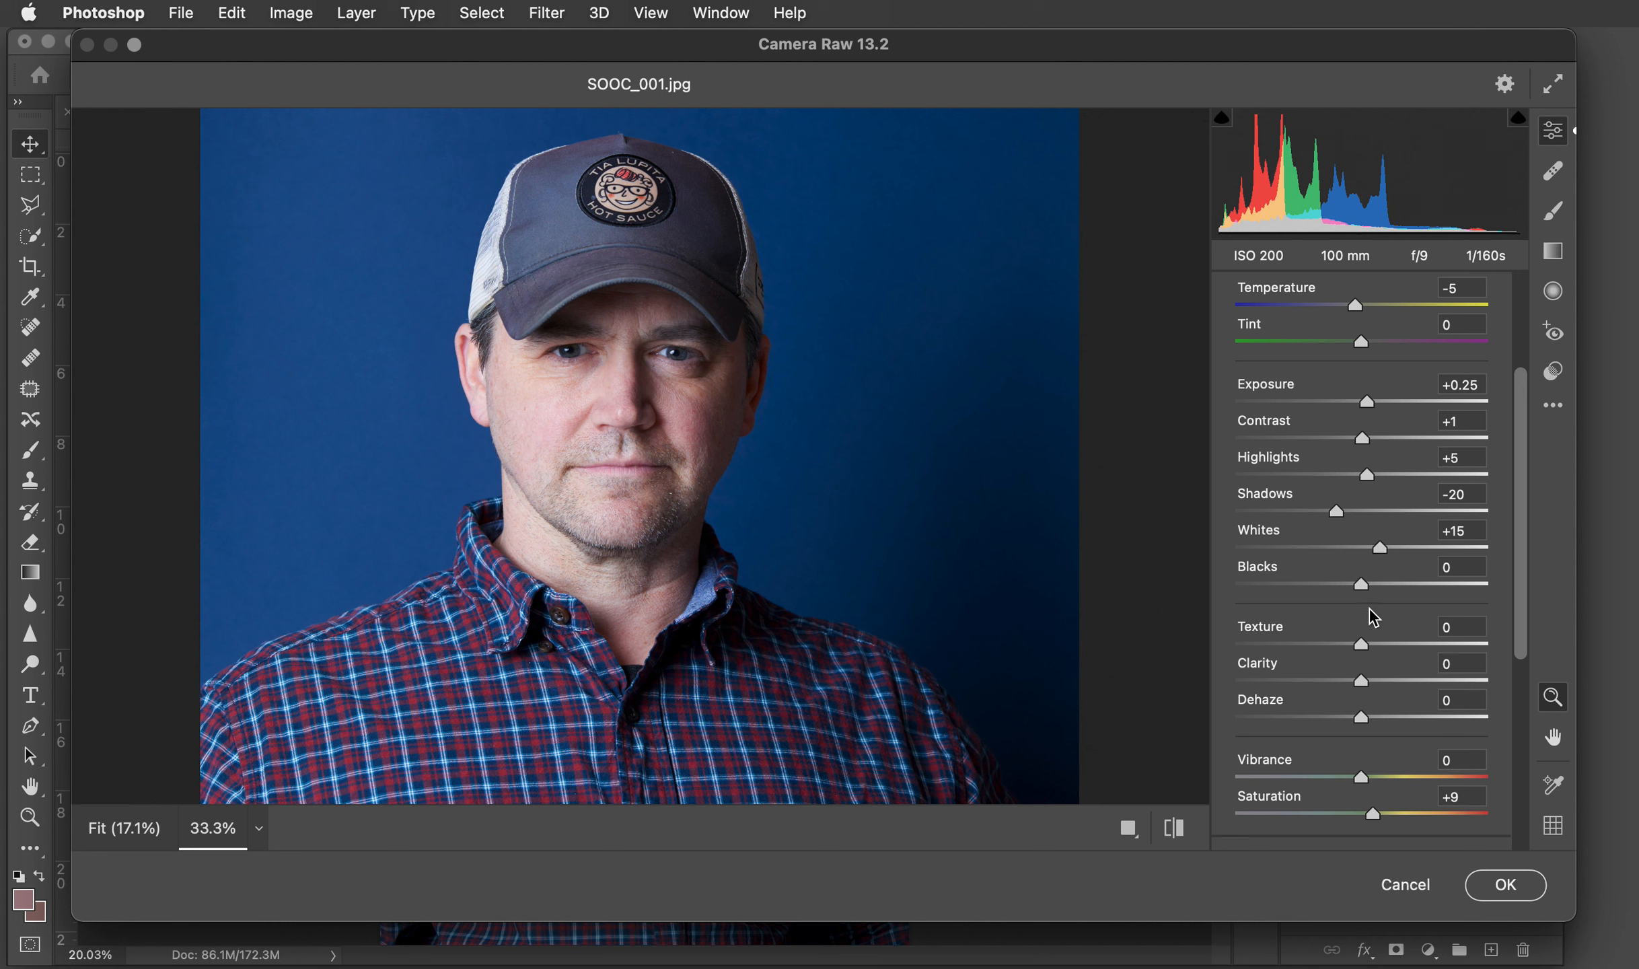
key("alt")
left_click_drag(1363, 589, 1362, 591)
left_click_drag(1360, 590, 1359, 589)
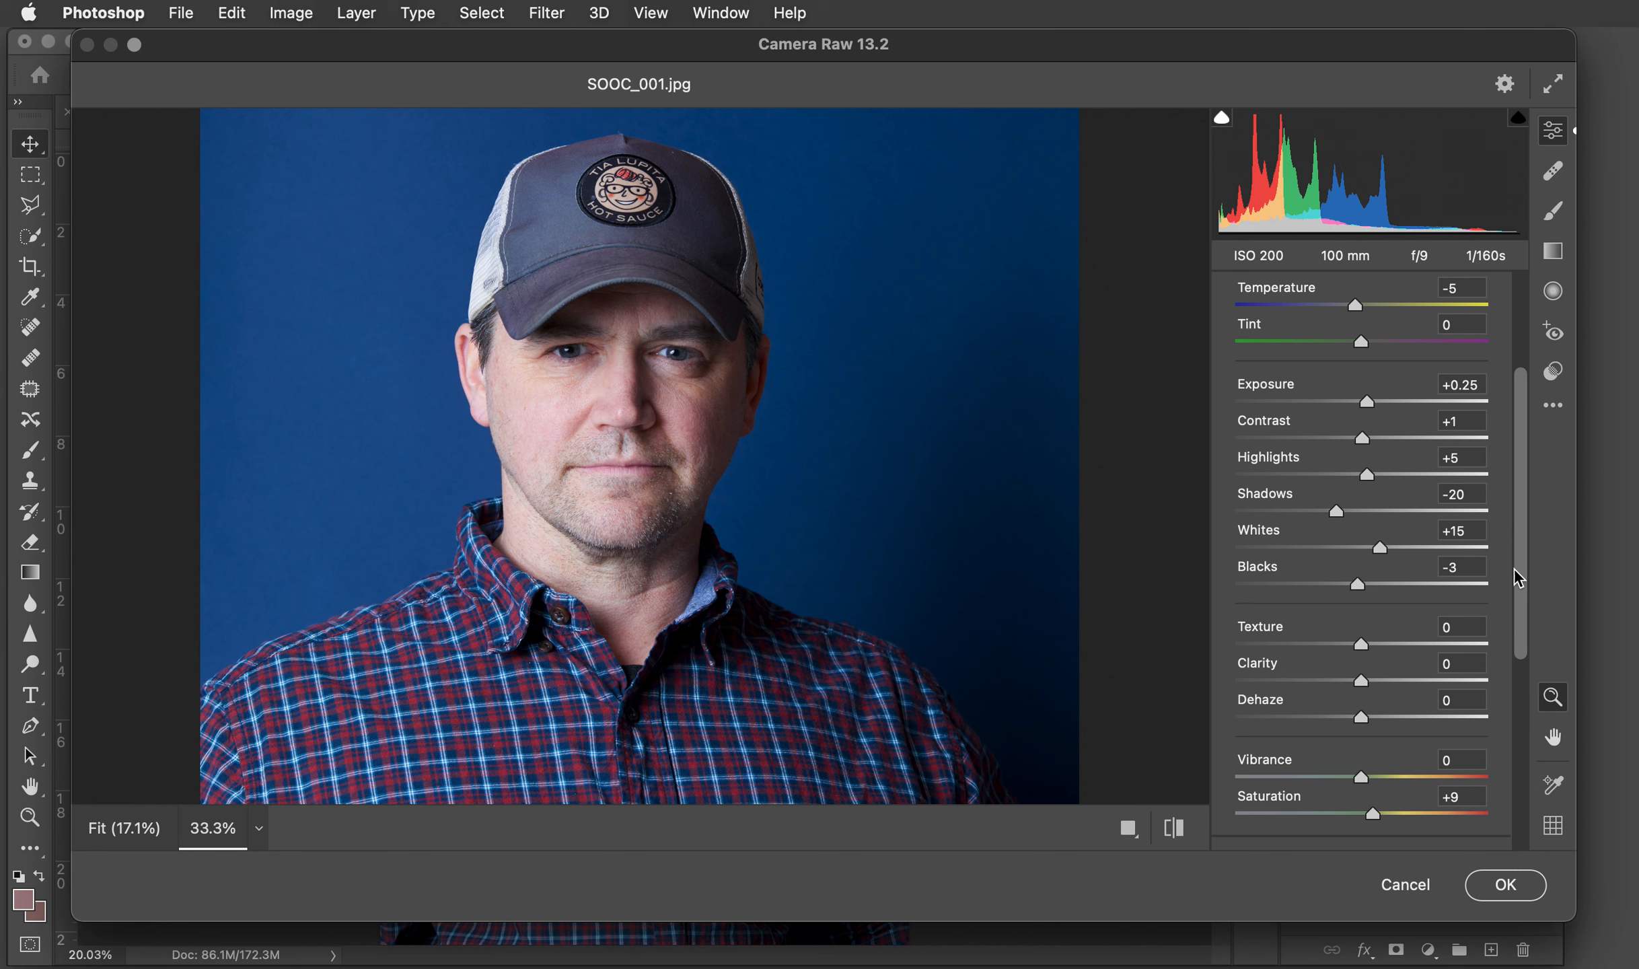
left_click(1507, 885)
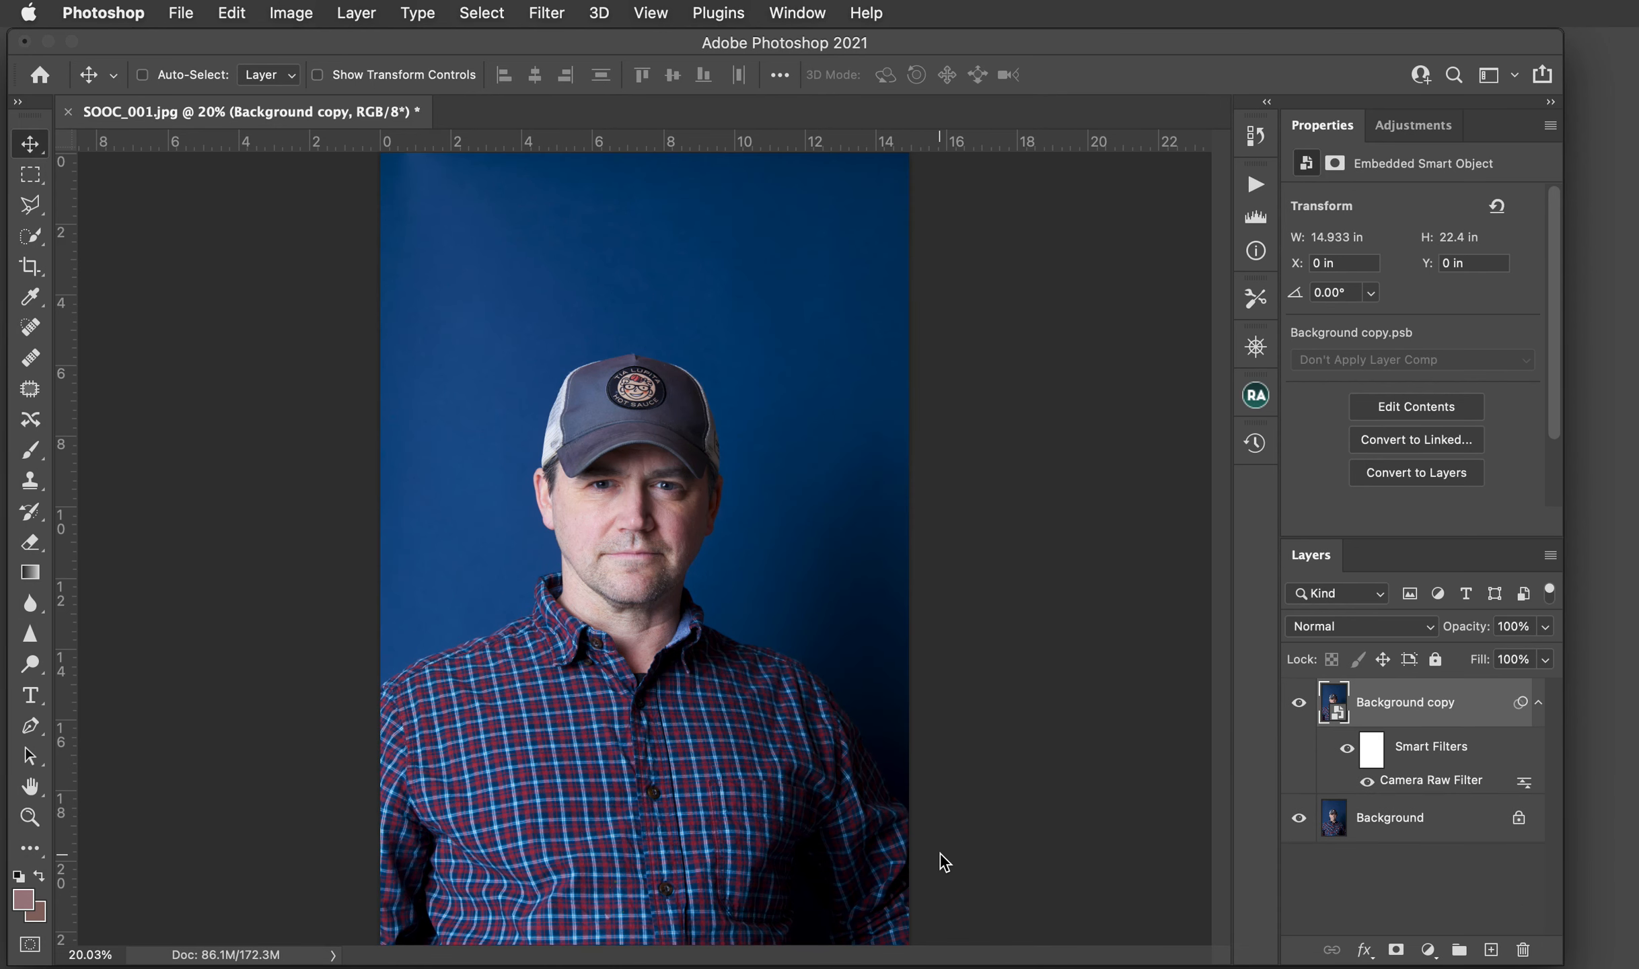
- Compare the portrait before and after the filter by toggling the Background copy layer's visibility
key("super+equal")
key("super+equal")
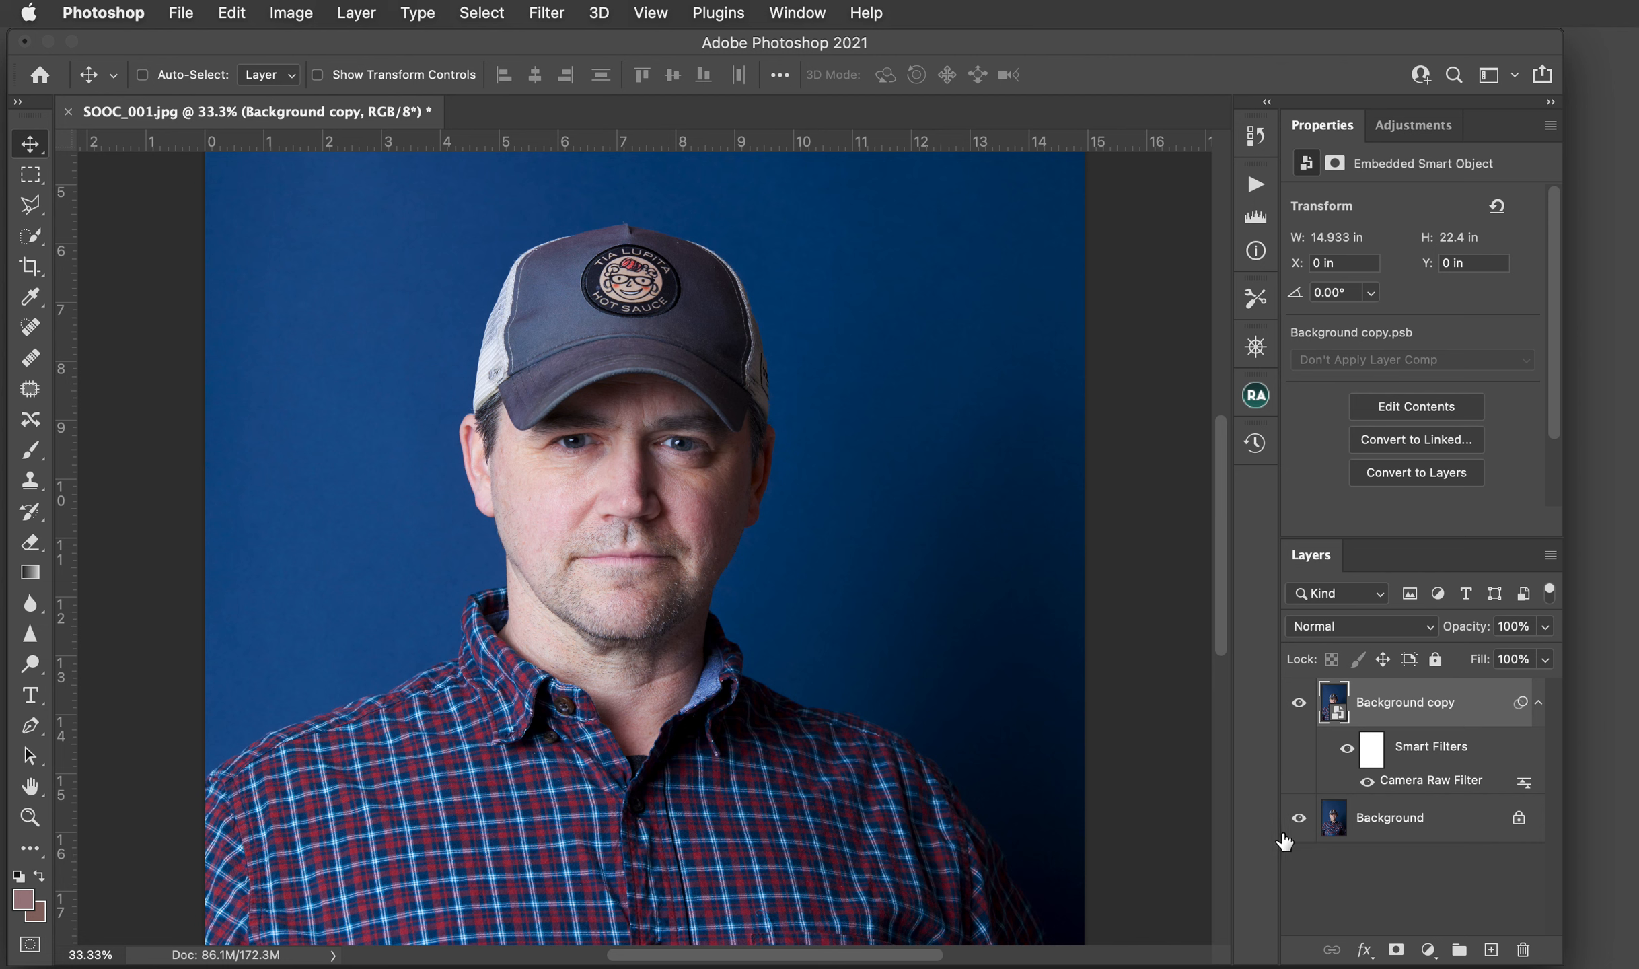
left_click(1300, 706)
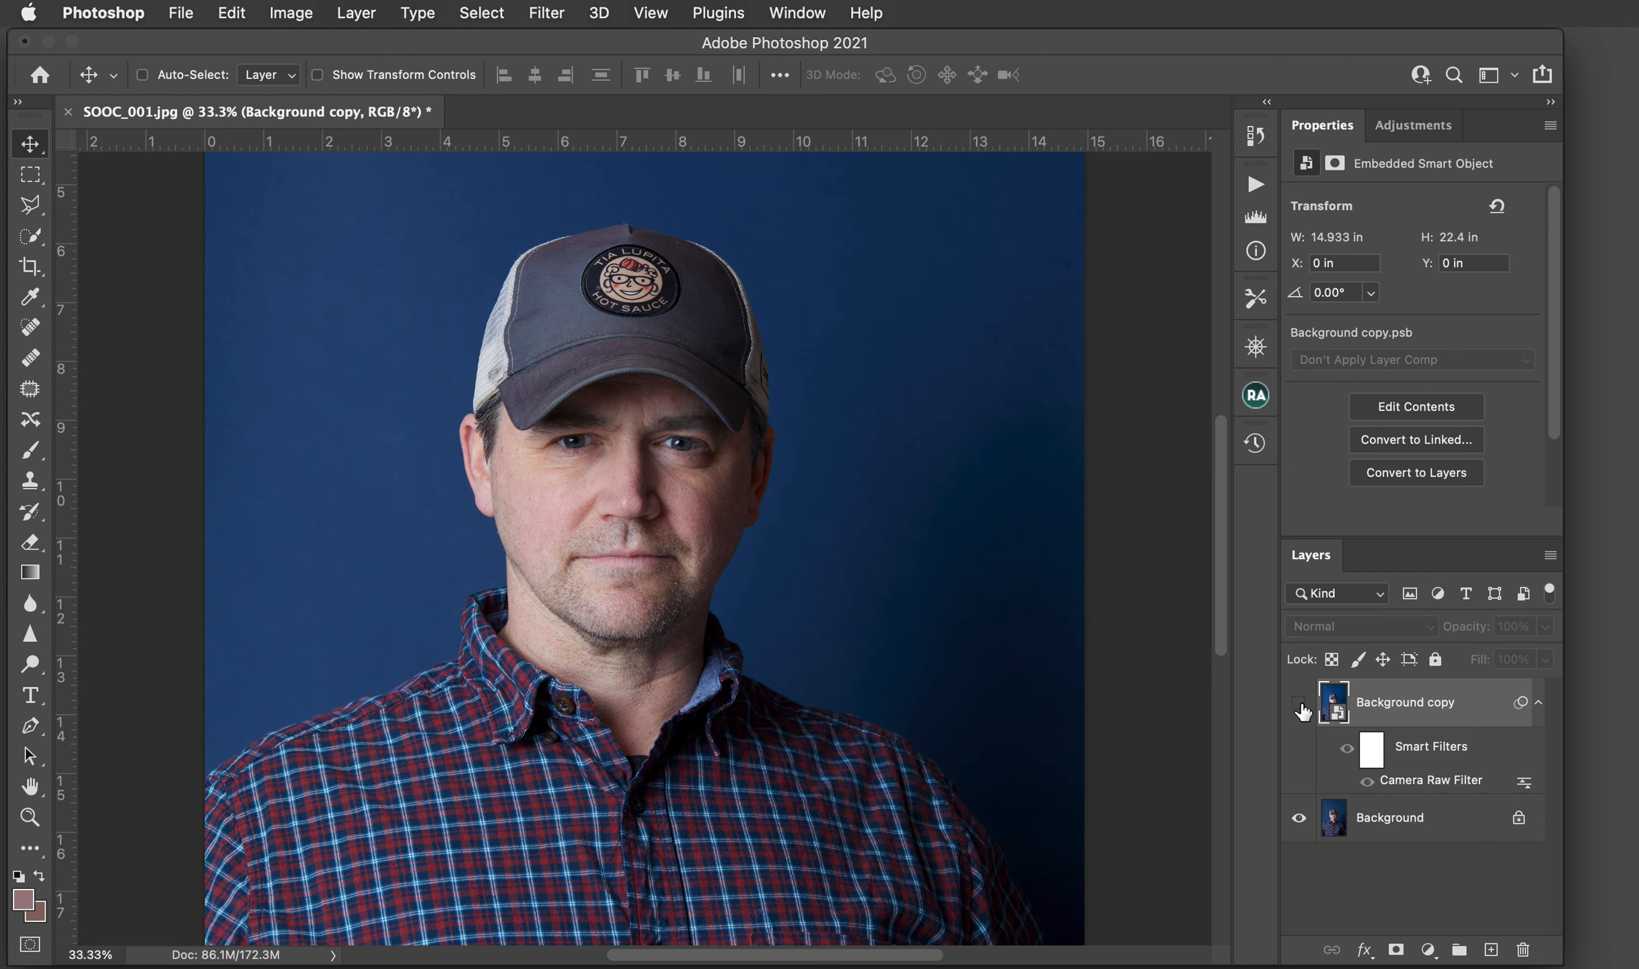
left_click(1300, 705)
left_click(1299, 705)
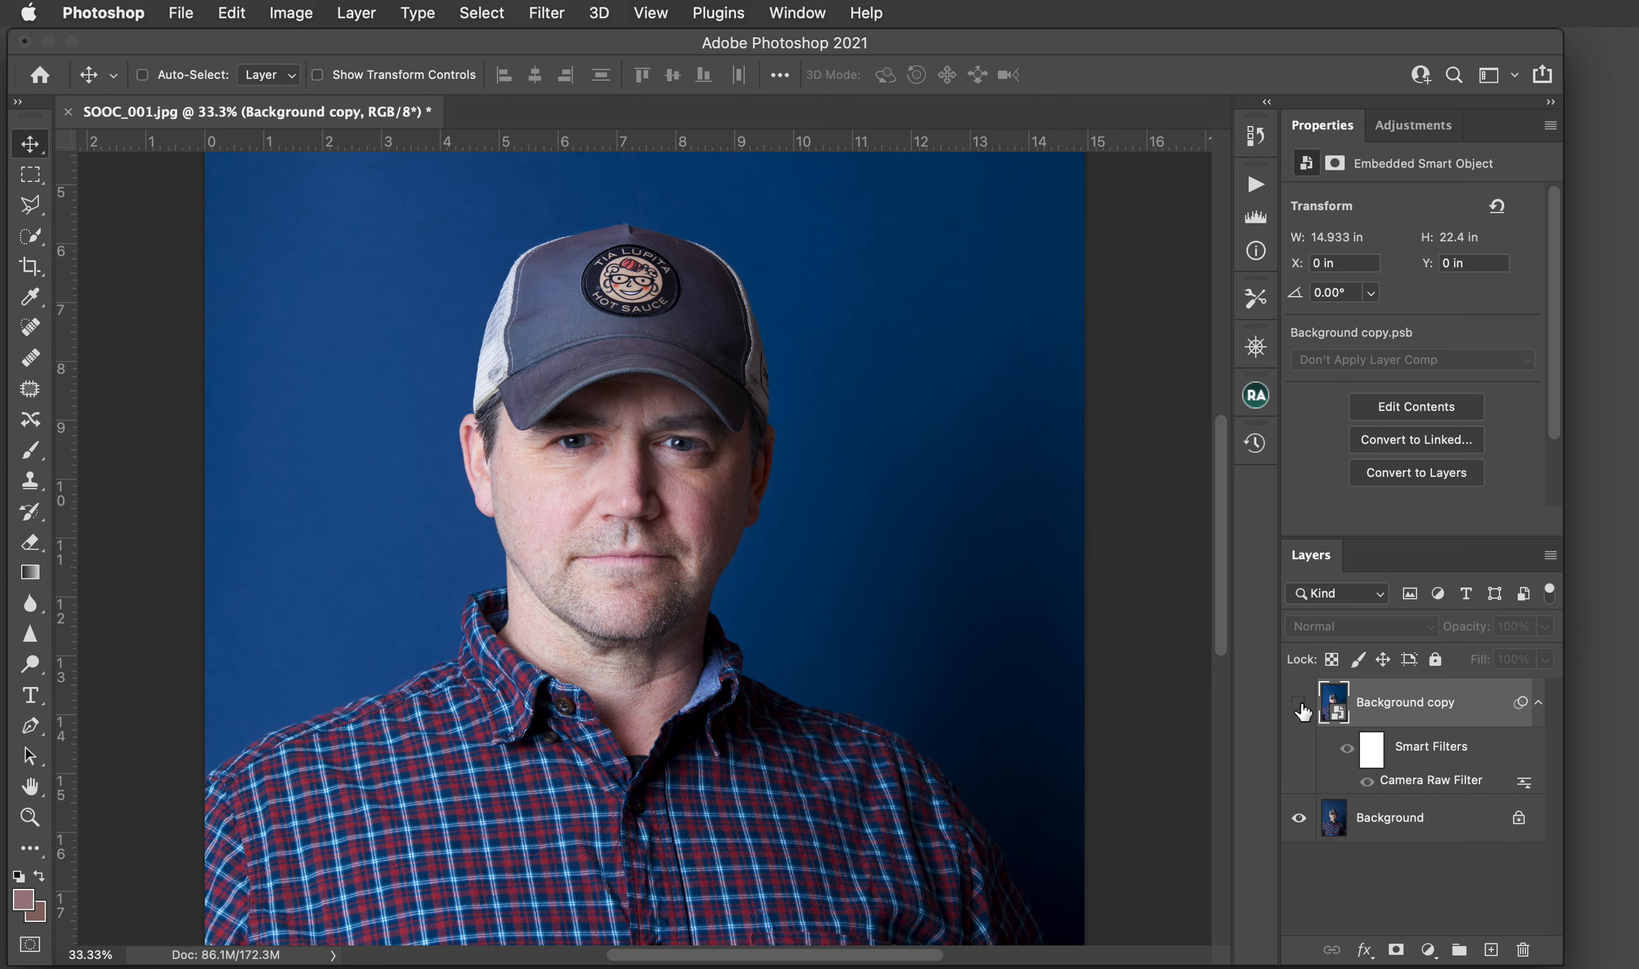
left_click(1299, 705)
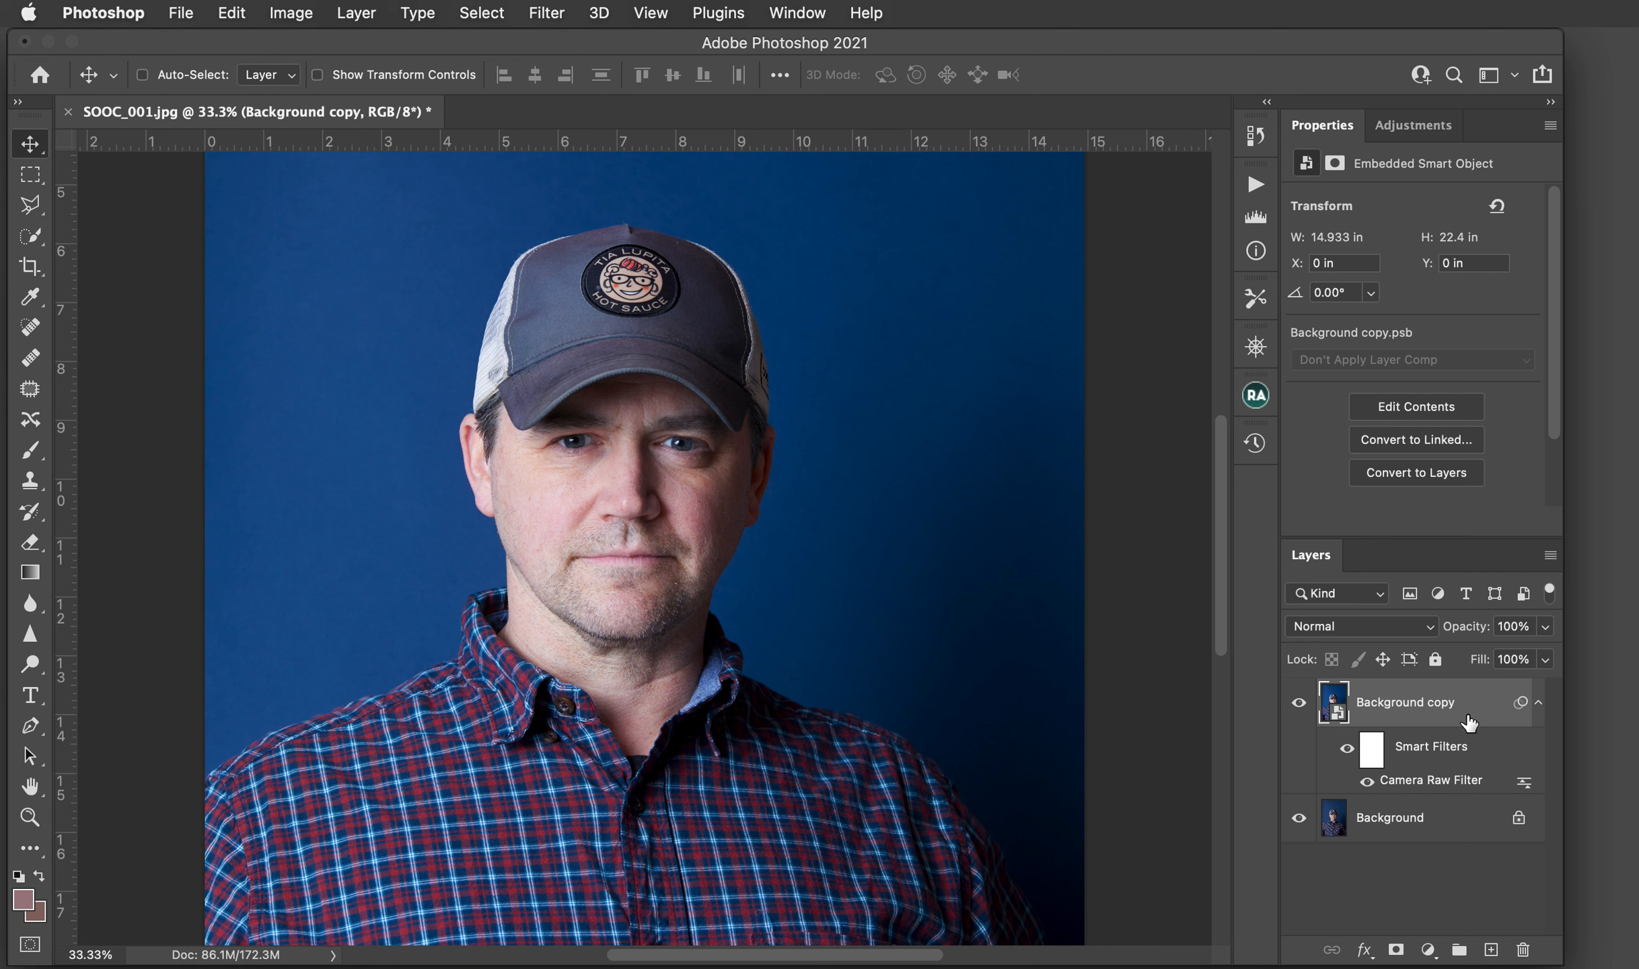
- Reopen the Camera Raw smart filter, set the Exposure to 0, apply it and compare with the original
double_click(1442, 782)
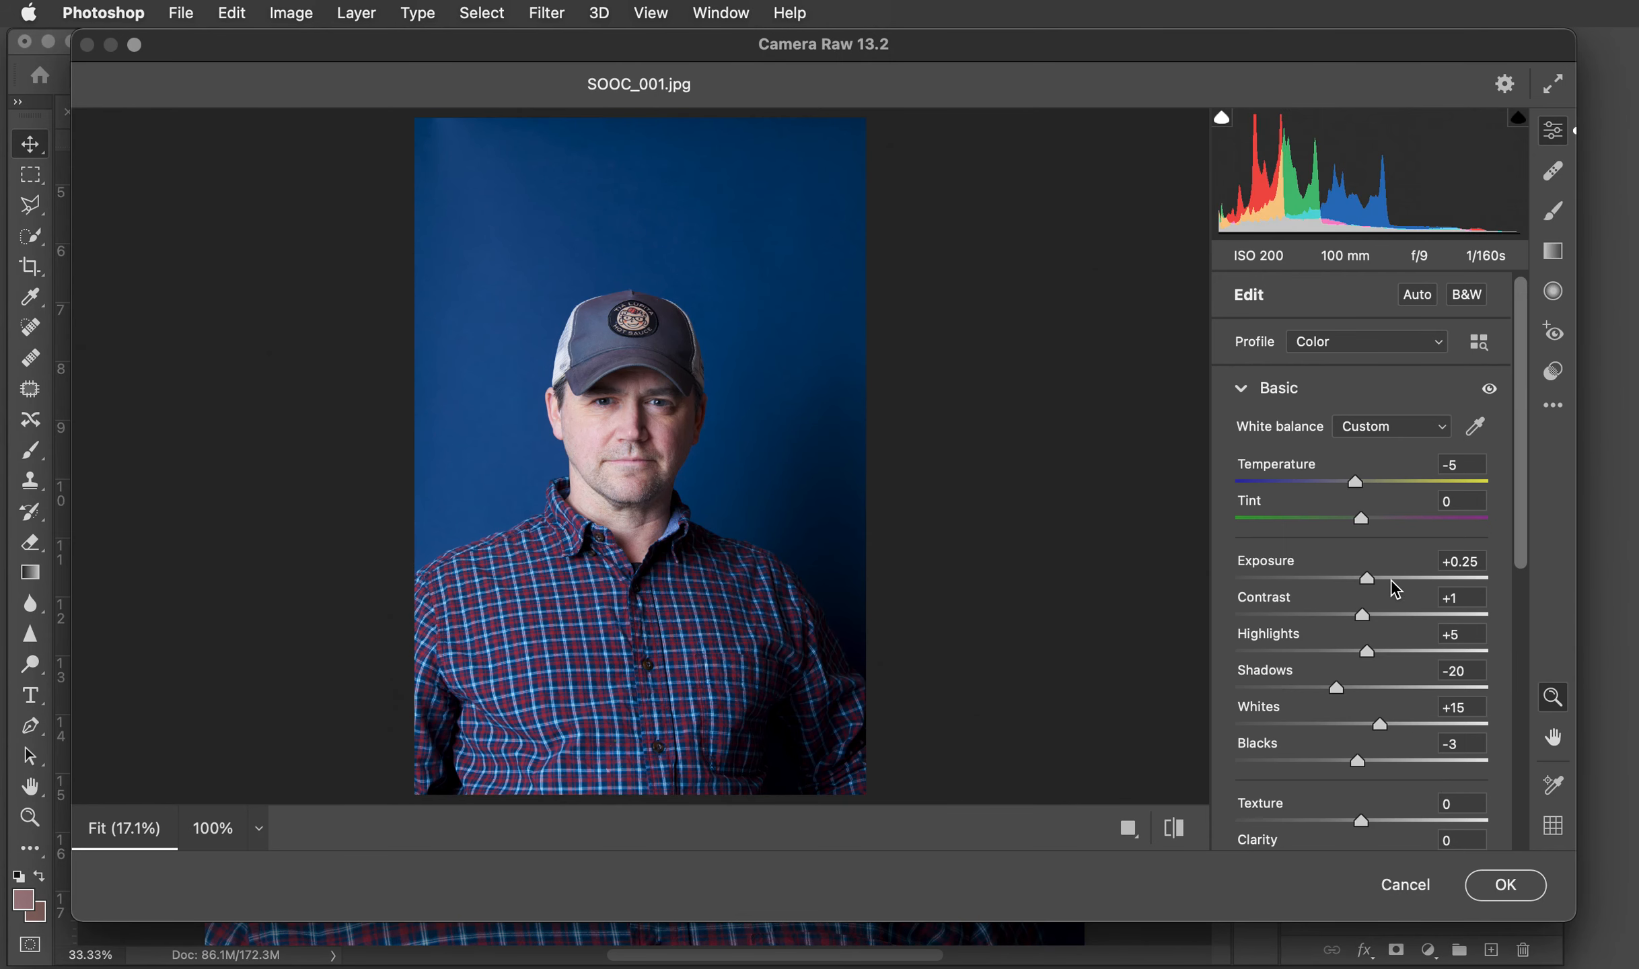
left_click(1480, 560)
type("0")
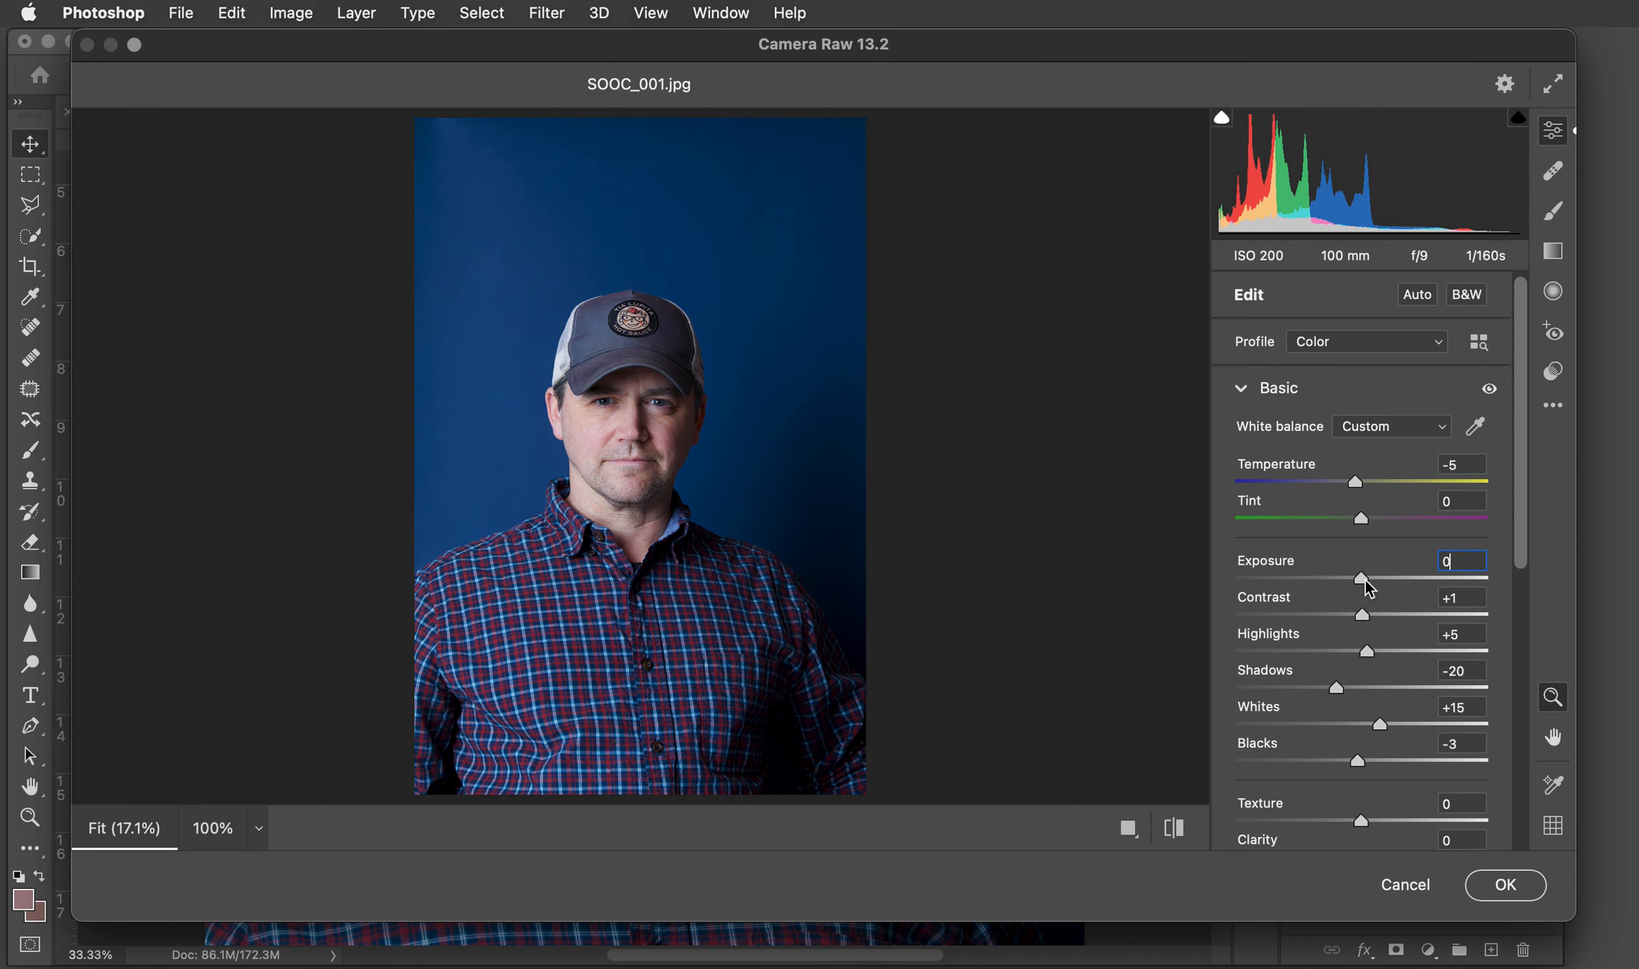
left_click(1471, 596)
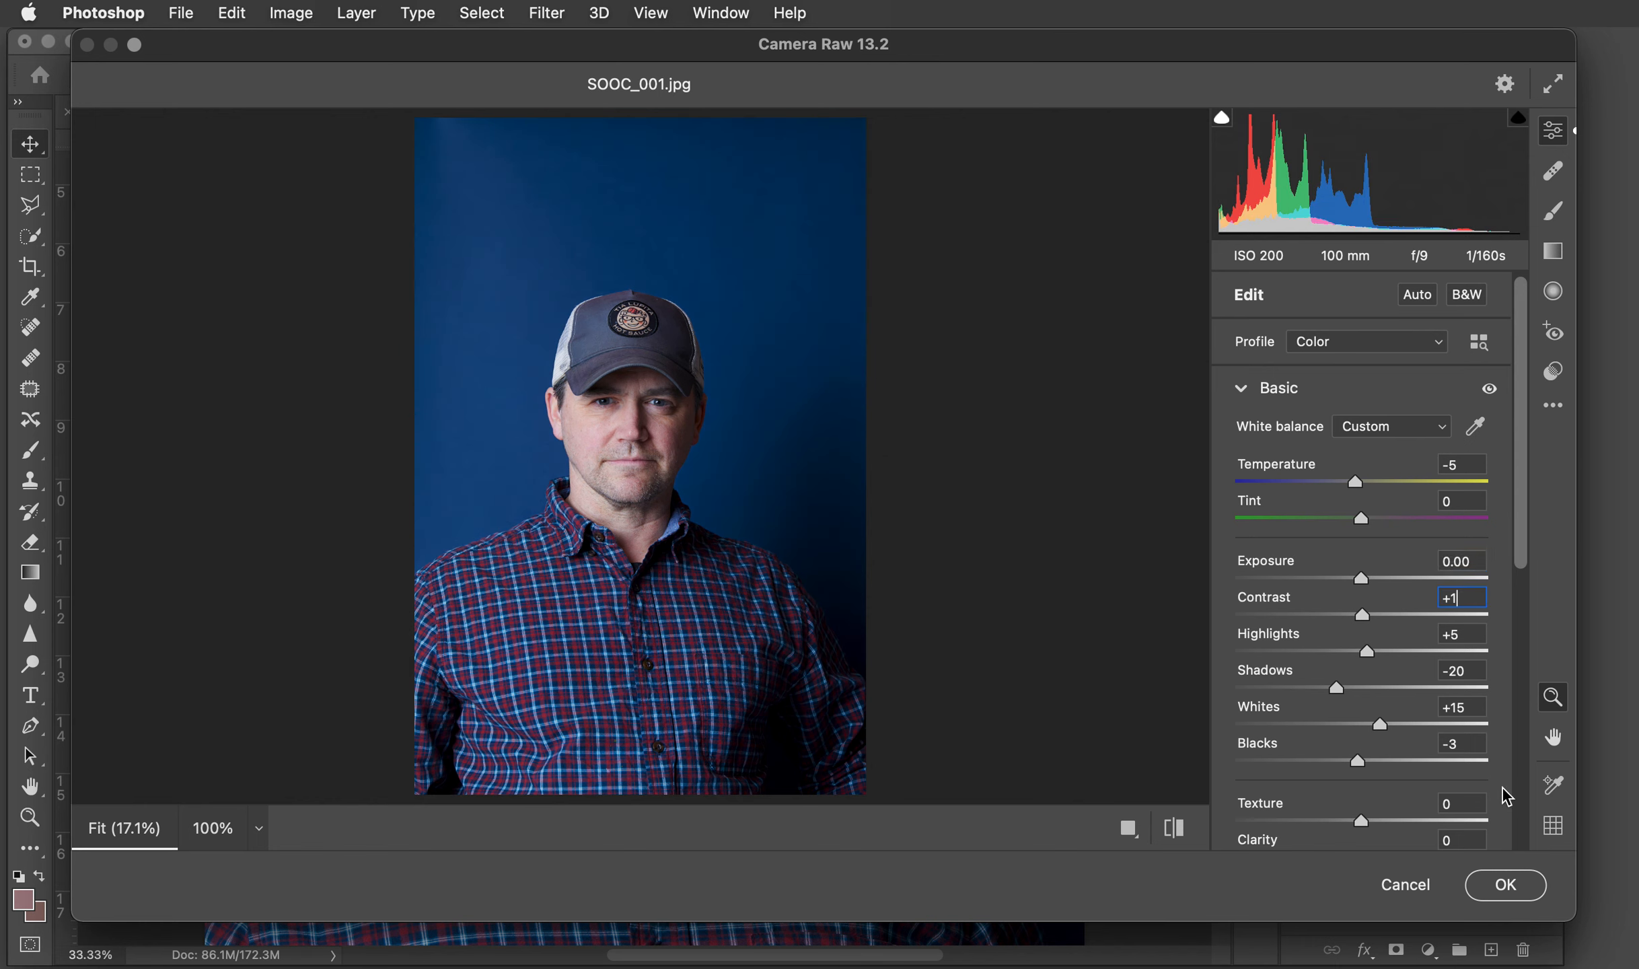
left_click(1507, 884)
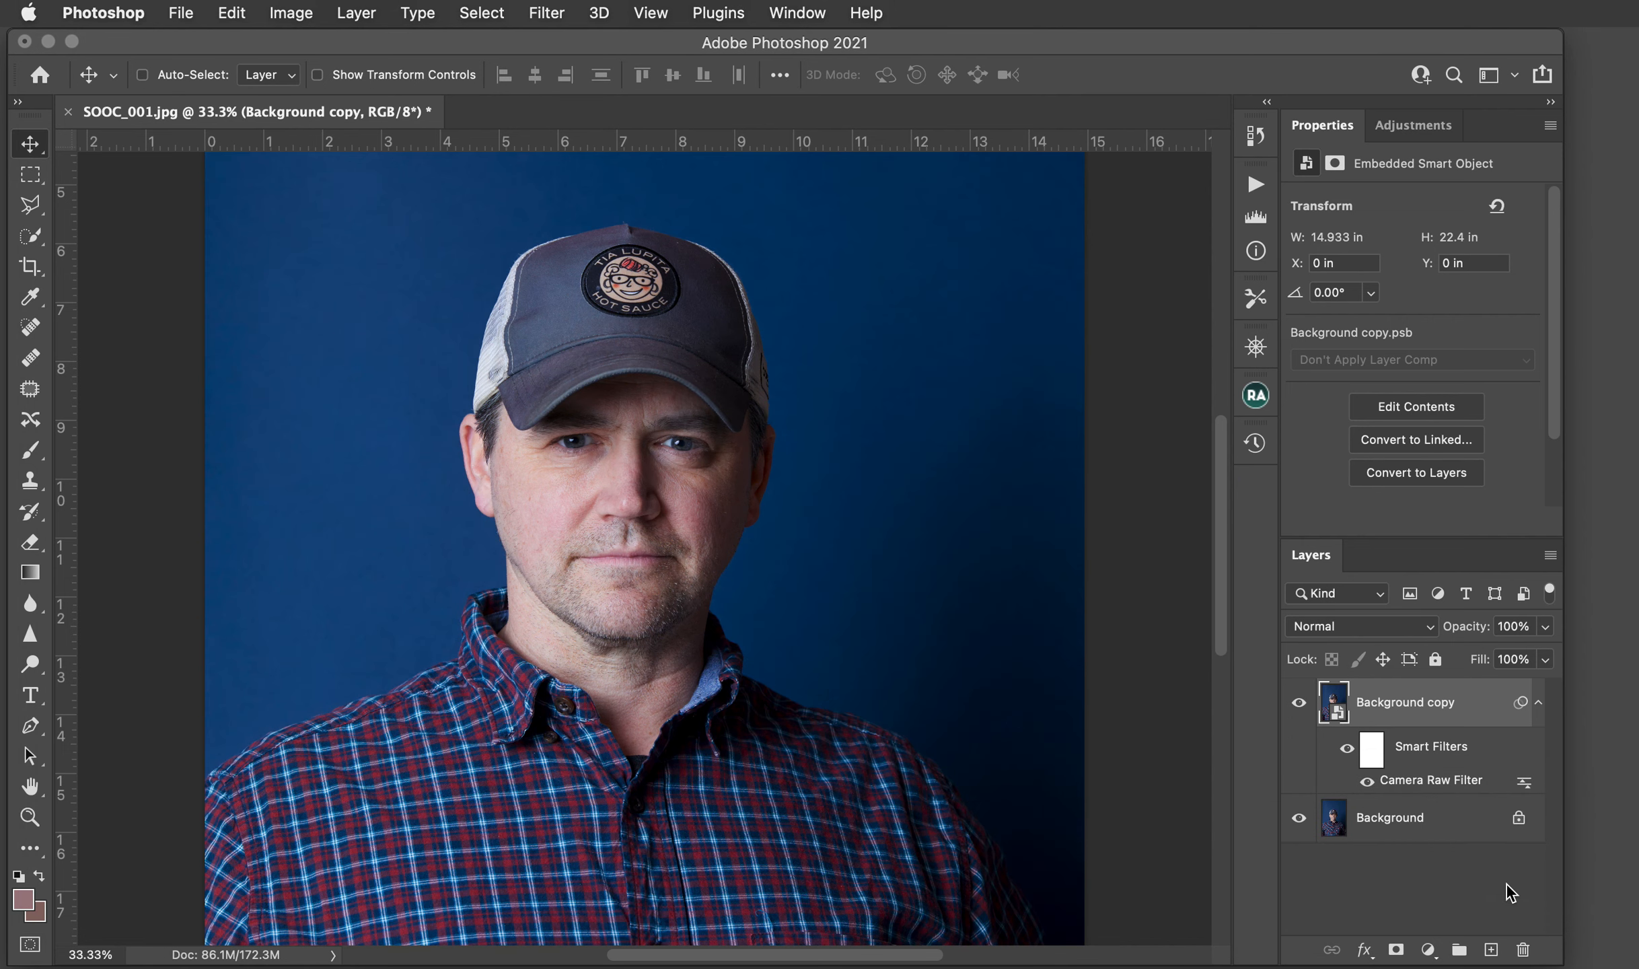
left_click(1299, 707)
left_click(1299, 707)
- Edit the Camera Raw smart filter again to set the Exposure to +0.10 and apply it
double_click(1434, 780)
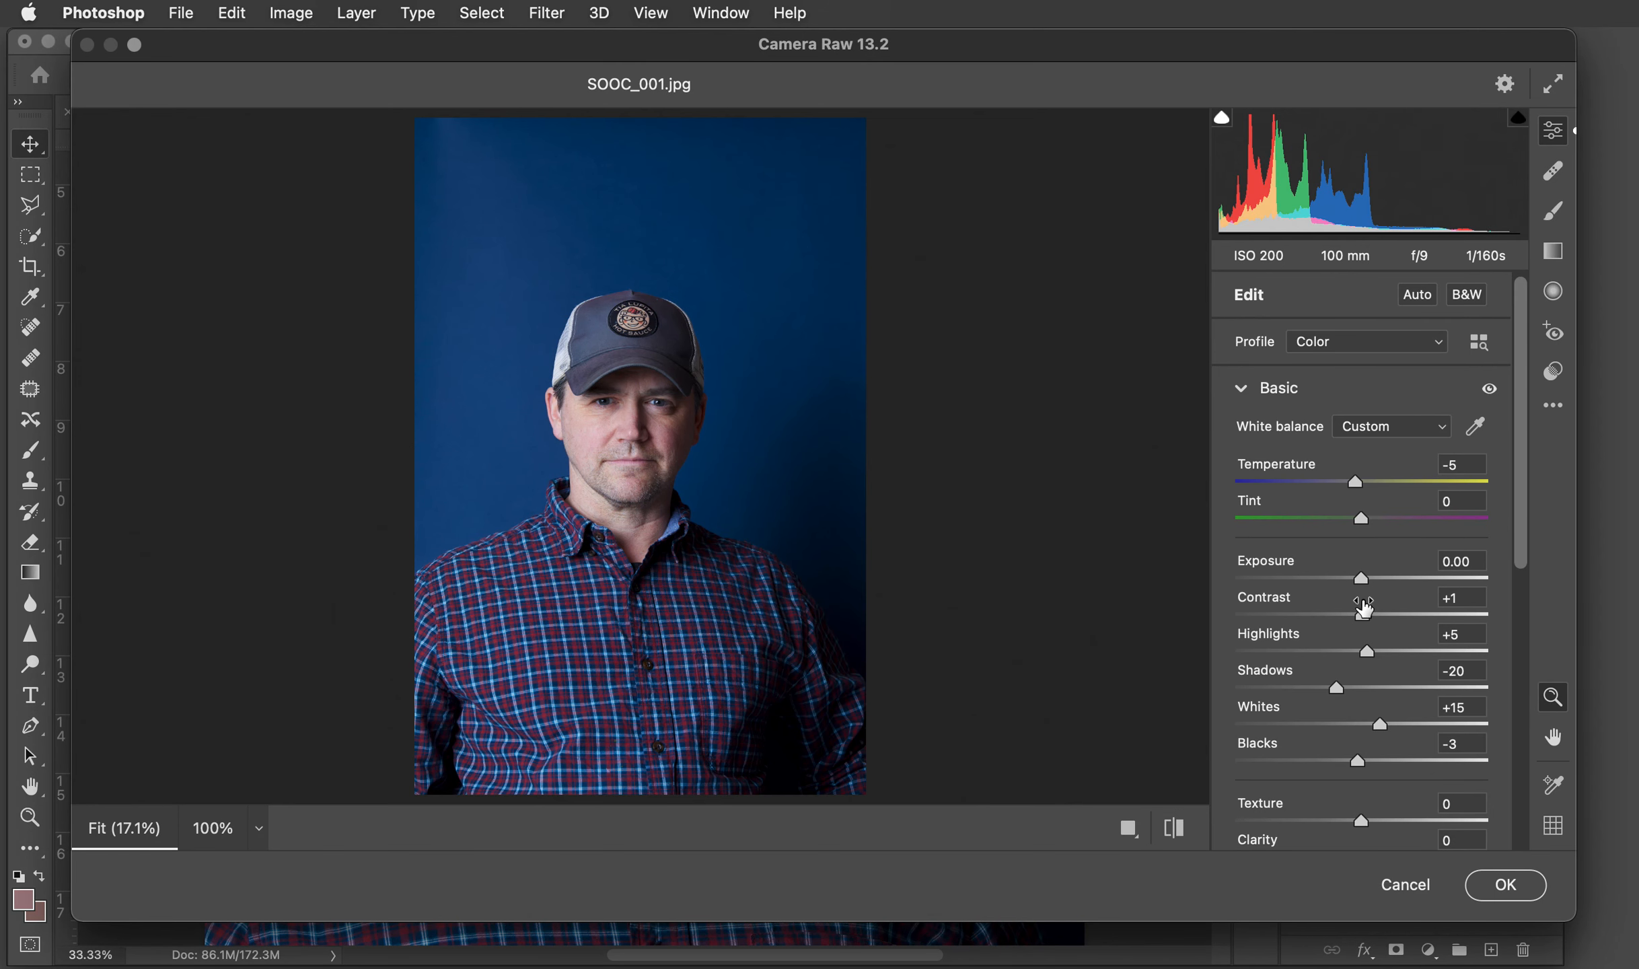
left_click(1360, 580)
left_click_drag(1363, 588, 1366, 588)
left_click(1504, 889)
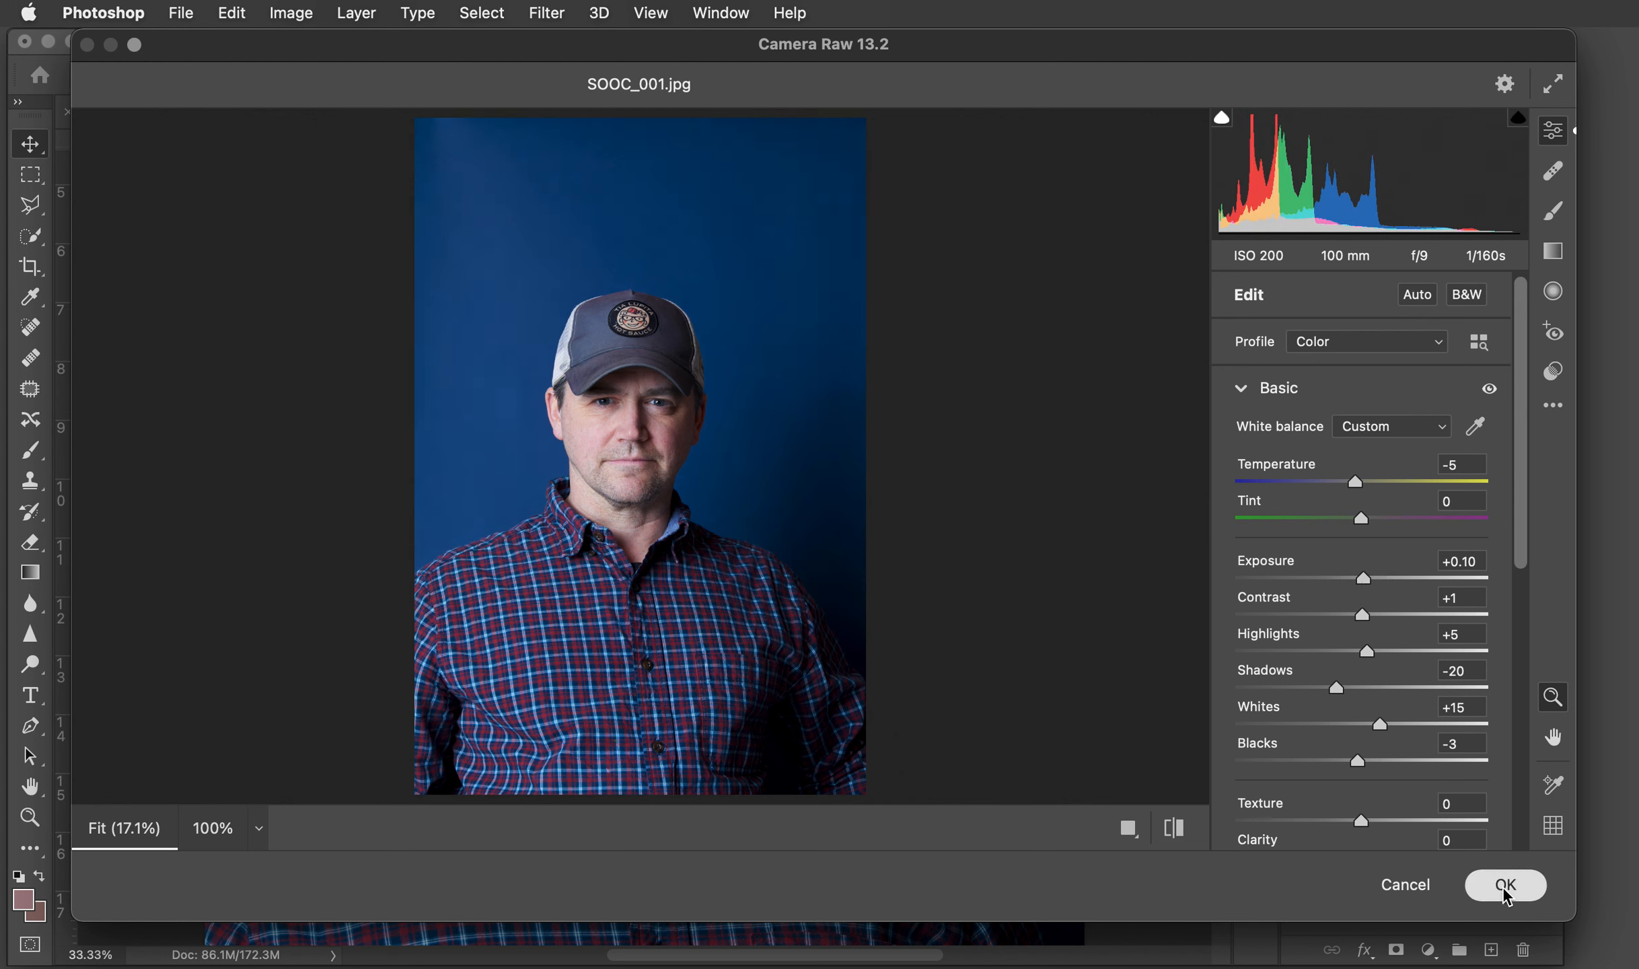
- Toggle the Background copy layer's visibility to compare the adjusted exposure with the original photo
left_click(1299, 703)
left_click(1299, 703)
left_click(1298, 702)
left_click(1299, 703)
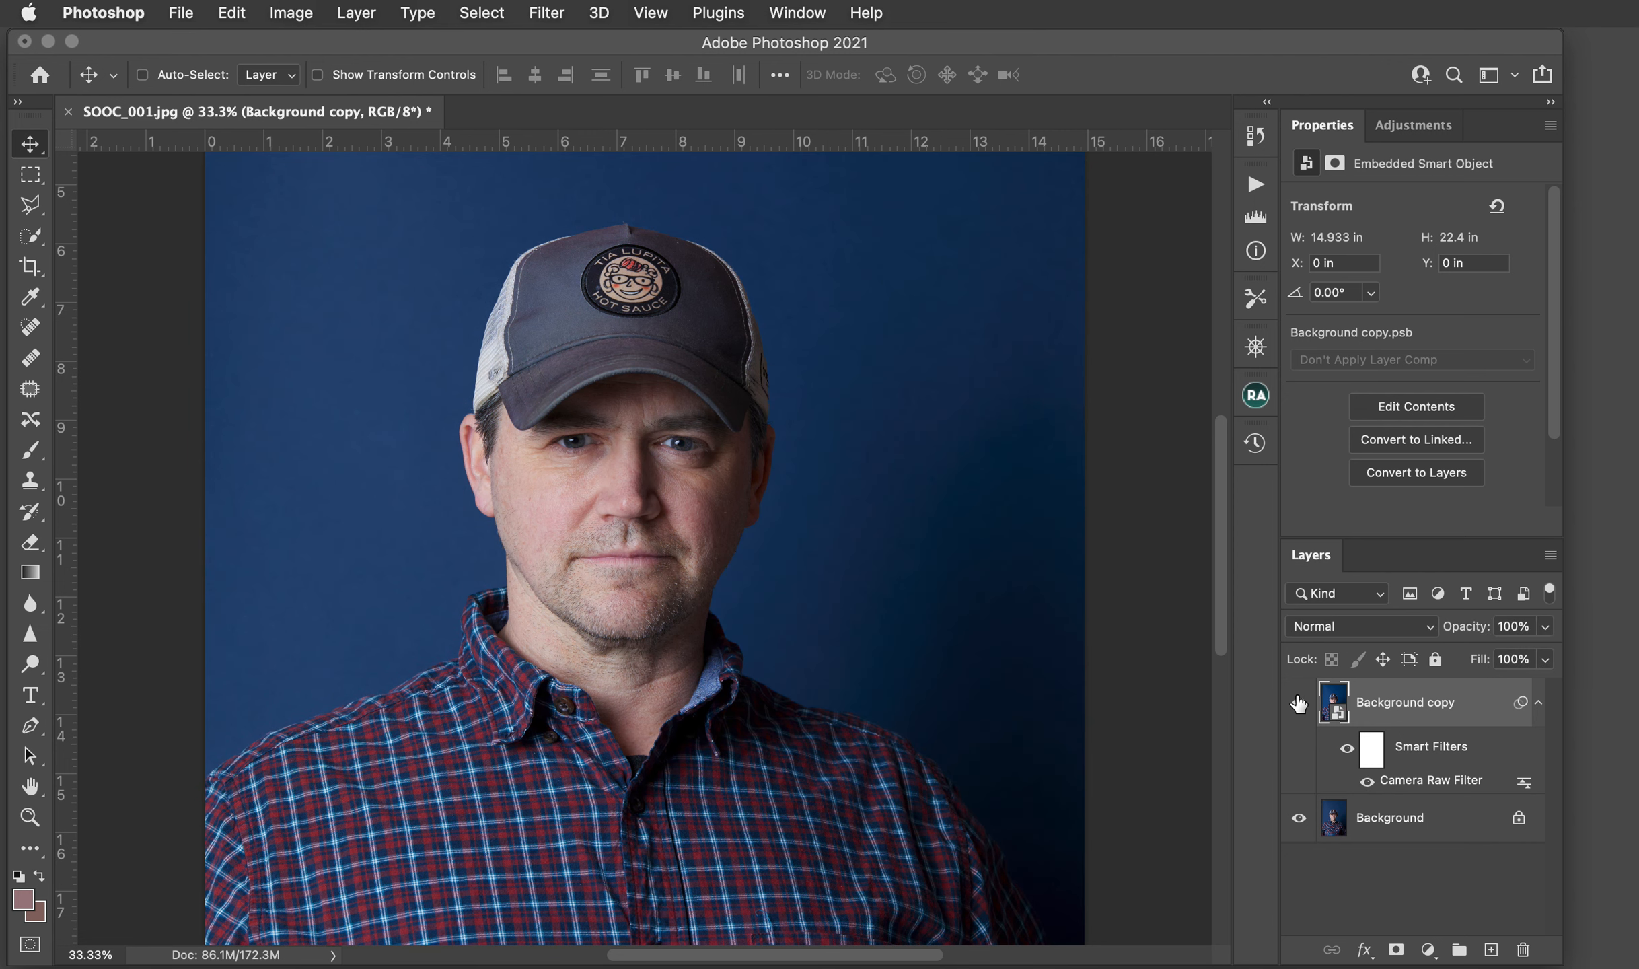